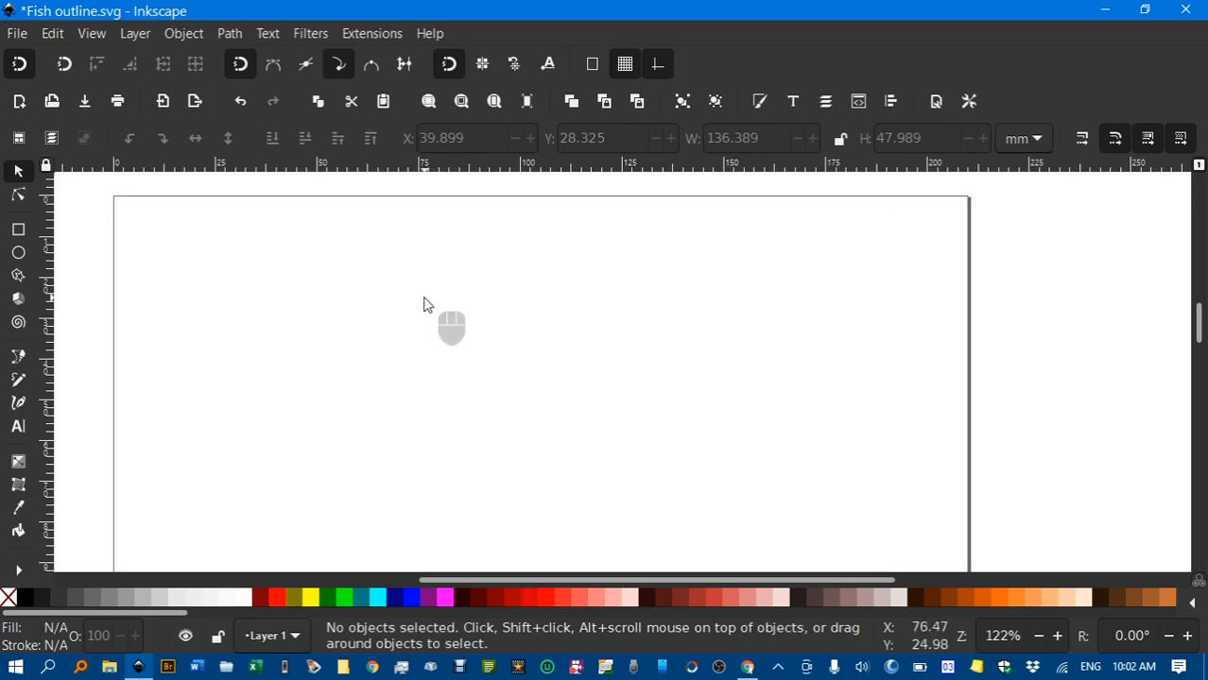
# Import Fish low res.png and embed it on the page as a 216 × 76 image
pyautogui.click(17, 34)
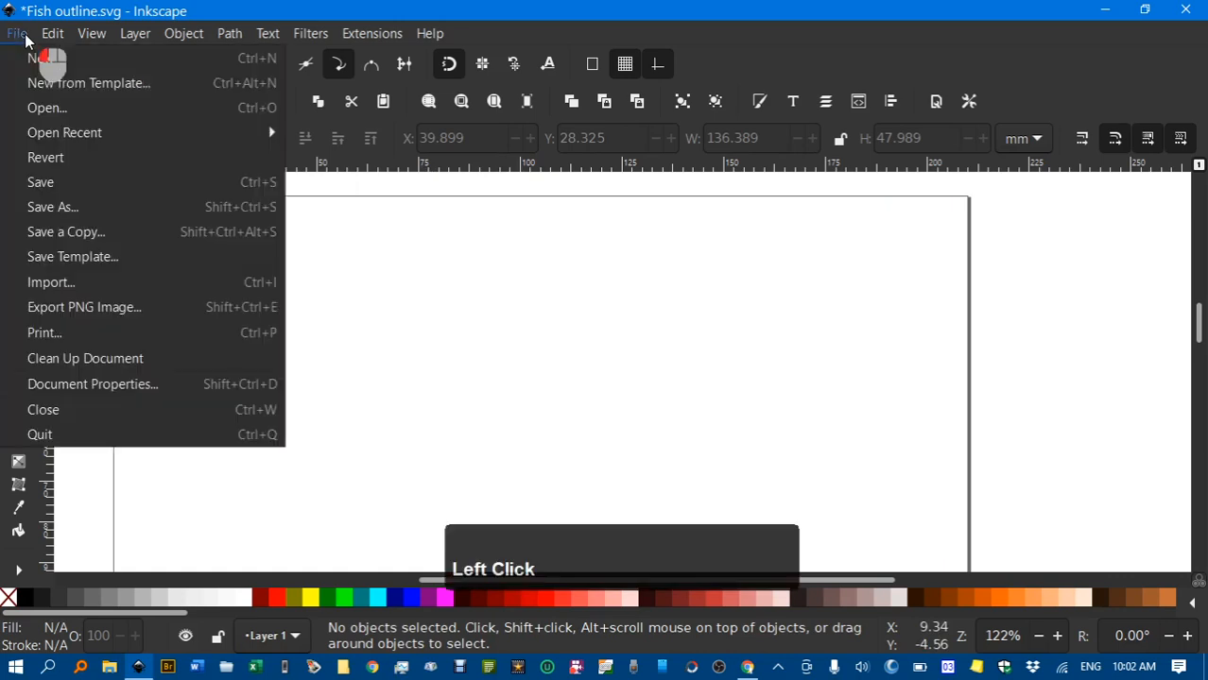
pyautogui.click(85, 280)
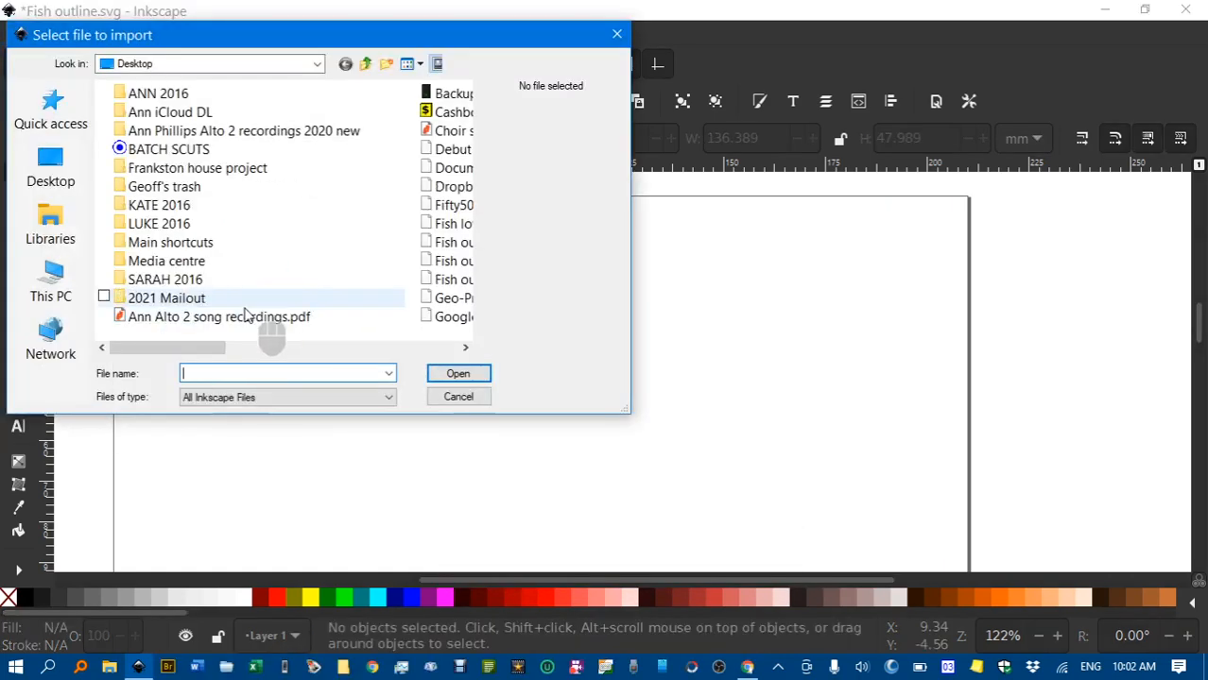
pyautogui.moveTo(183, 347); pyautogui.dragTo(231, 283)
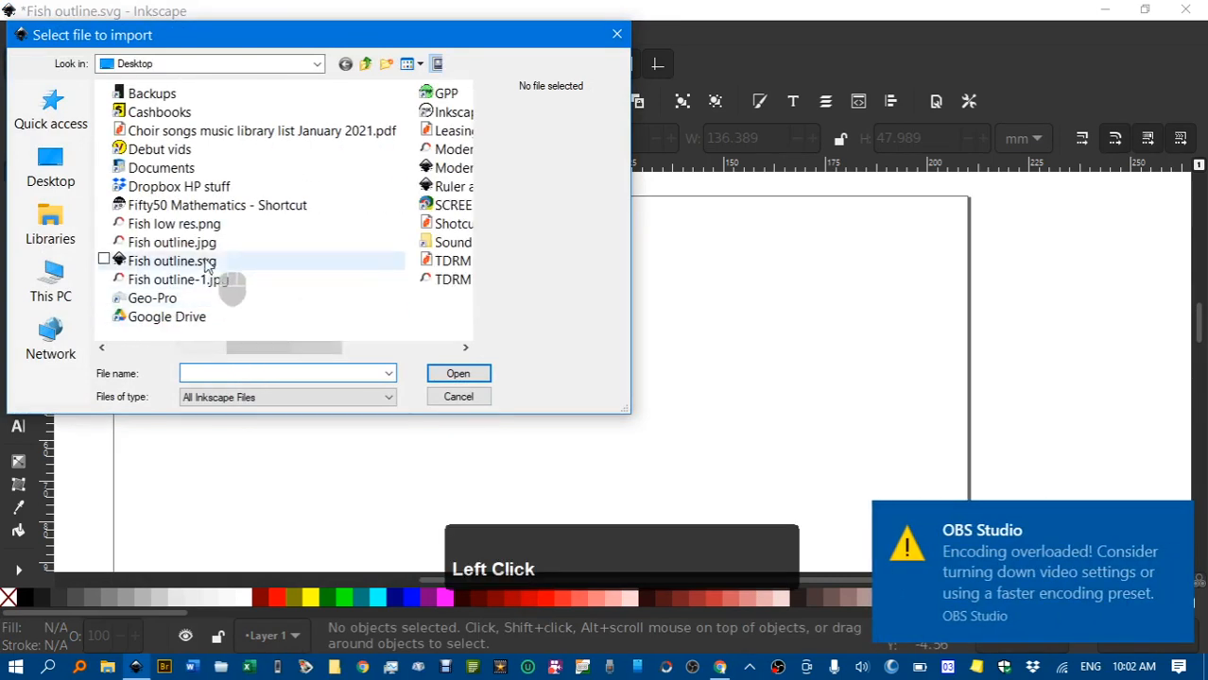
pyautogui.click(217, 226)
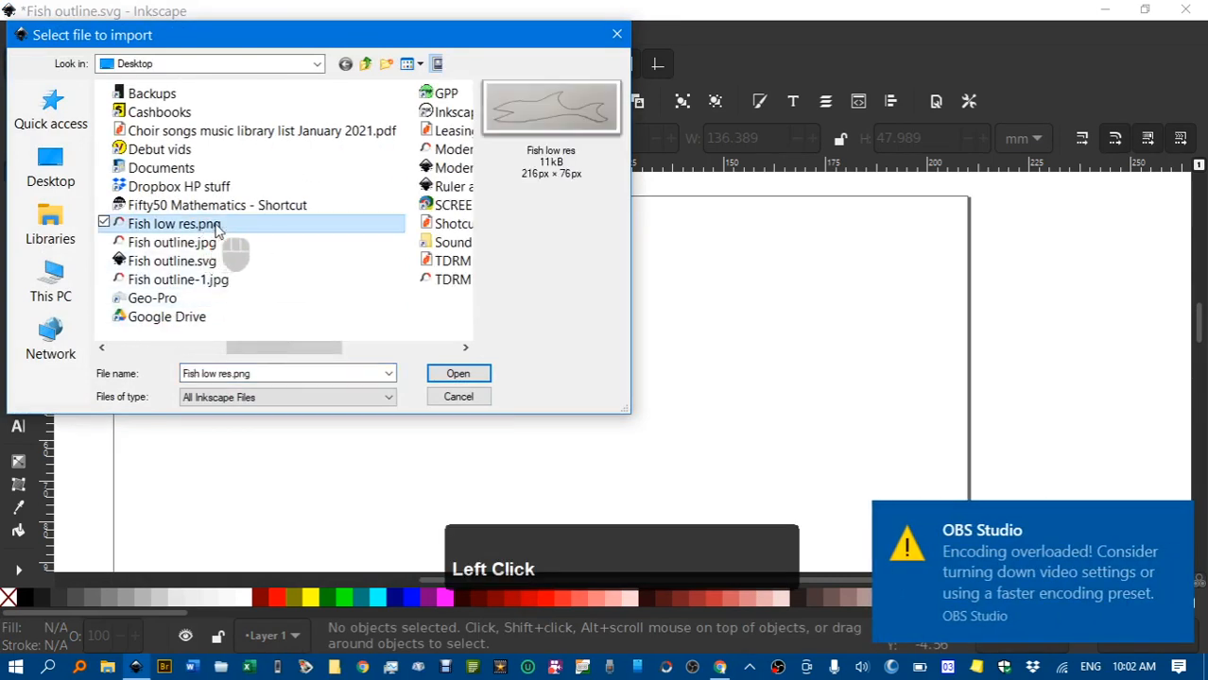
pyautogui.click(465, 375)
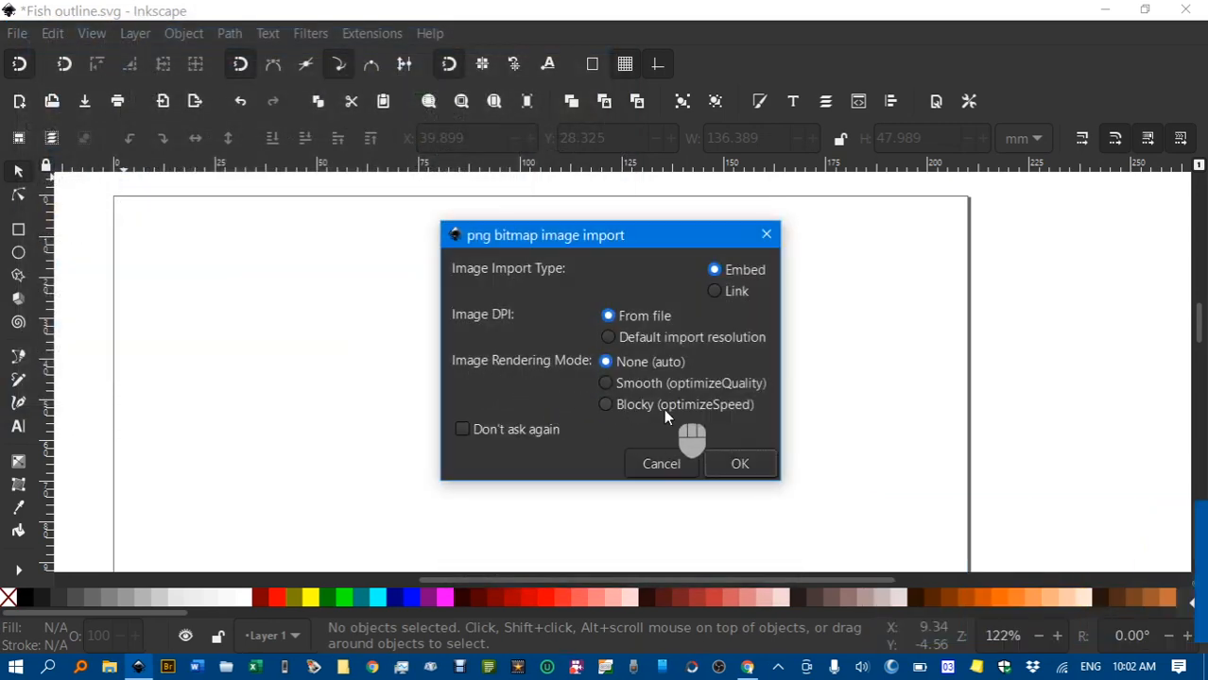
pyautogui.click(738, 464)
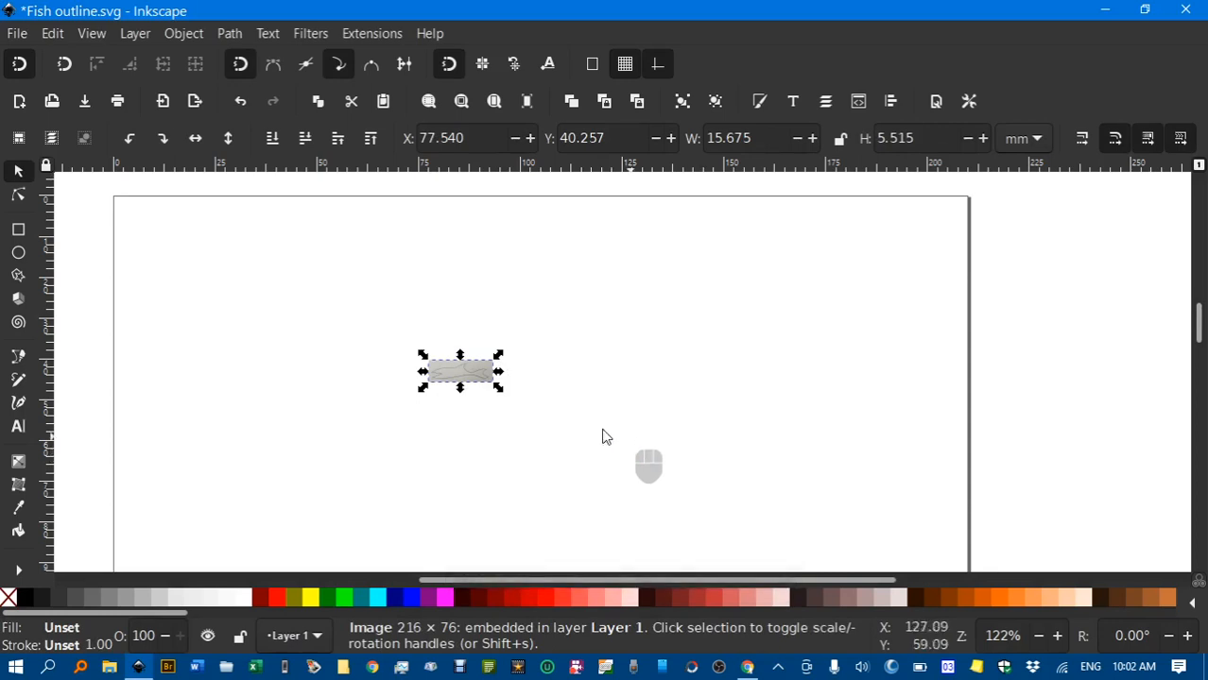
# Scale the fish photo proportionally to about 106.9 × 37.6 mm and move it up and right
pyautogui.keyDown('ctrl'); pyautogui.keyDown('shift'); pyautogui.click(500, 356); pyautogui.keyUp('shift'); pyautogui.keyUp('ctrl')
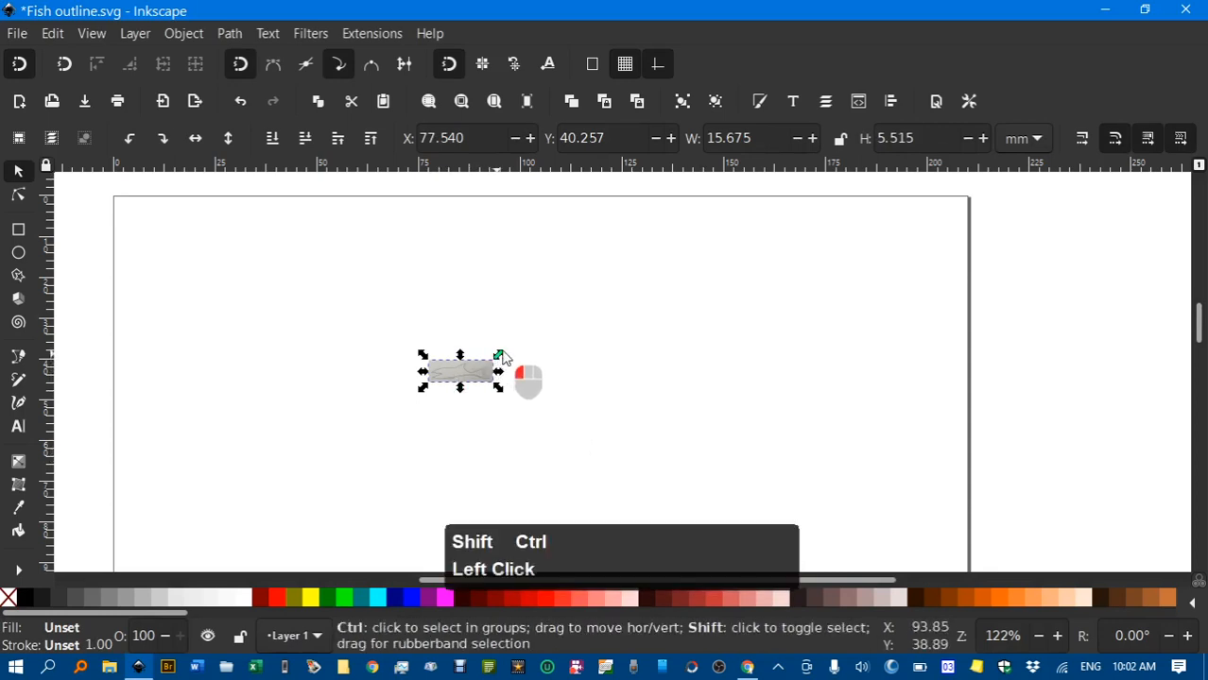
pyautogui.moveTo(502, 357); pyautogui.dragTo(702, 300)
pyautogui.moveTo(629, 316); pyautogui.dragTo(709, 310)
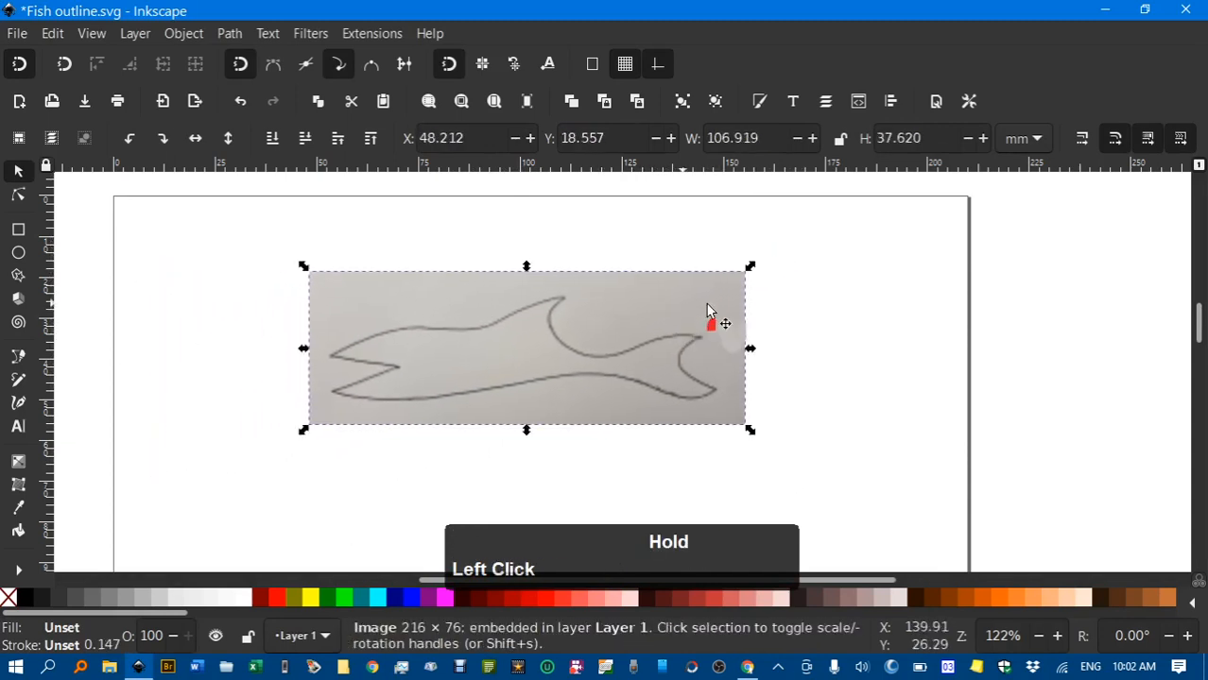
pyautogui.click(784, 322)
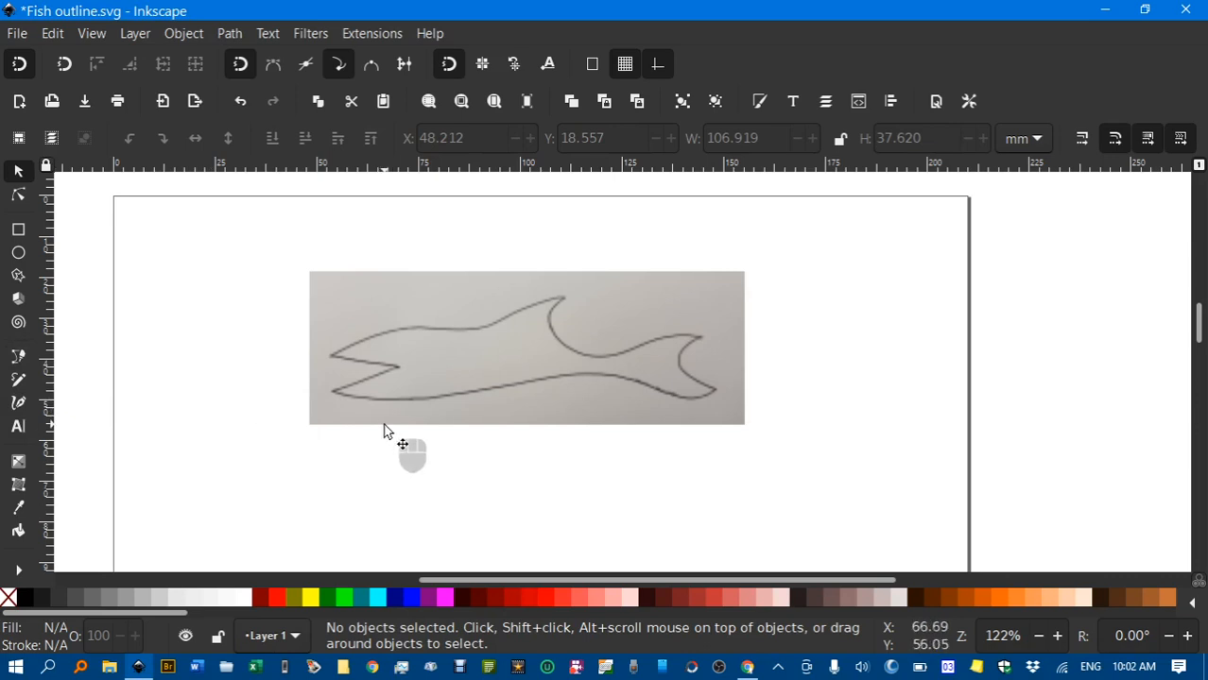
# Start a Bezier trace at the fish's lower-left corner, placing nodes at the mouth and upper jaw
pyautogui.press('b')
pyautogui.keyDown('ctrl'); pyautogui.scroll(2, 338, 398); pyautogui.keyUp('ctrl')
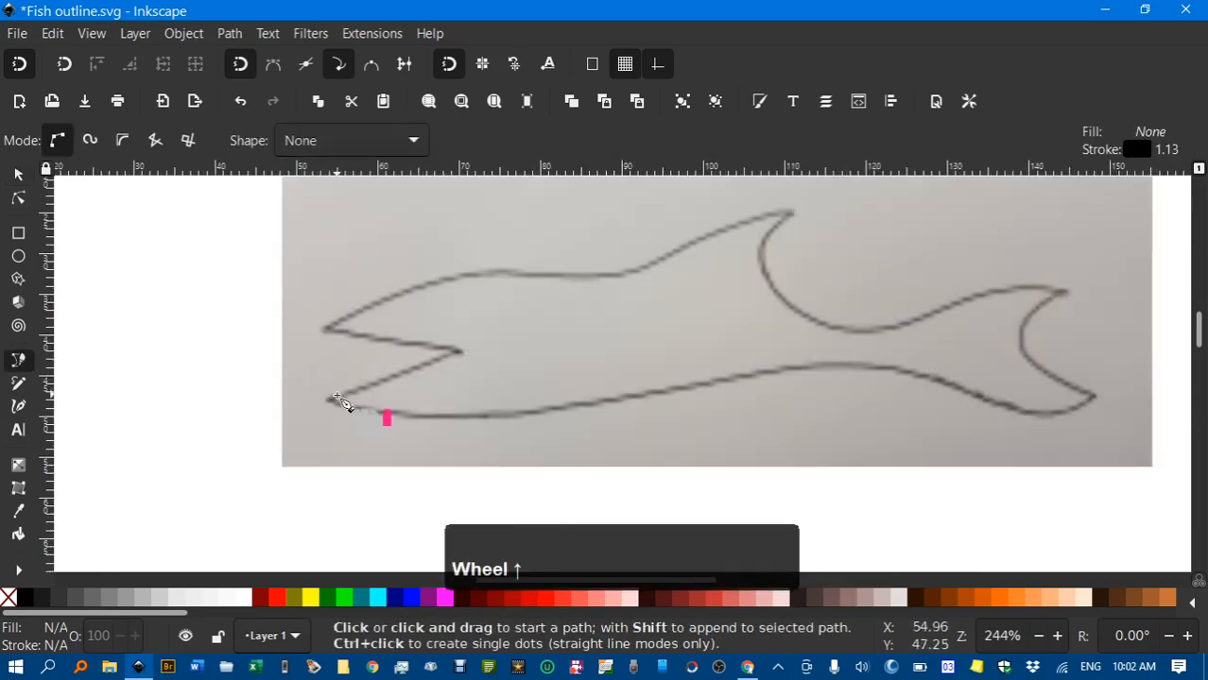
pyautogui.middleClick(371, 413)
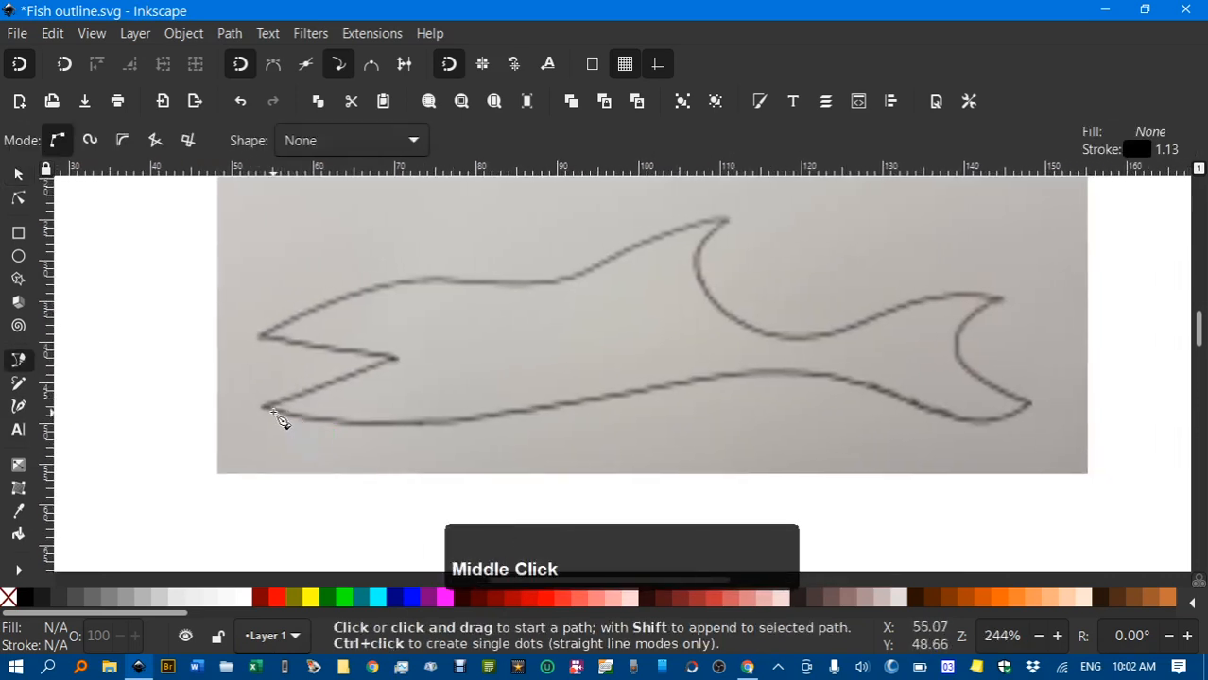
pyautogui.click(264, 406)
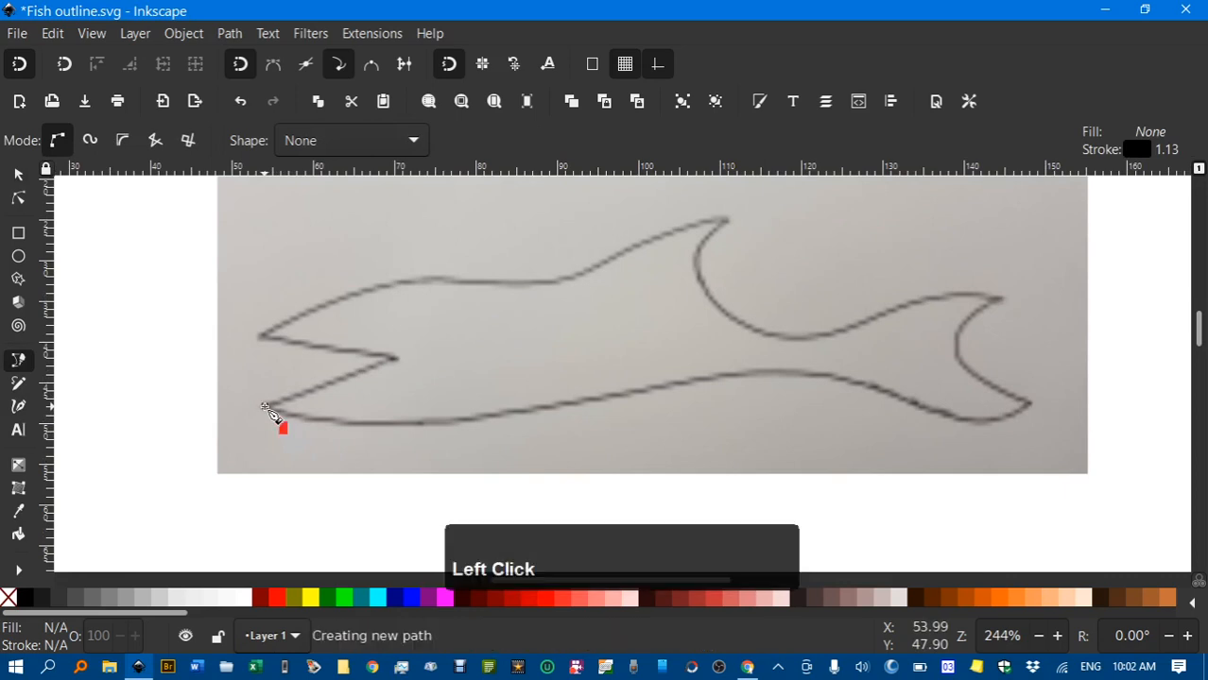
pyautogui.click(395, 359)
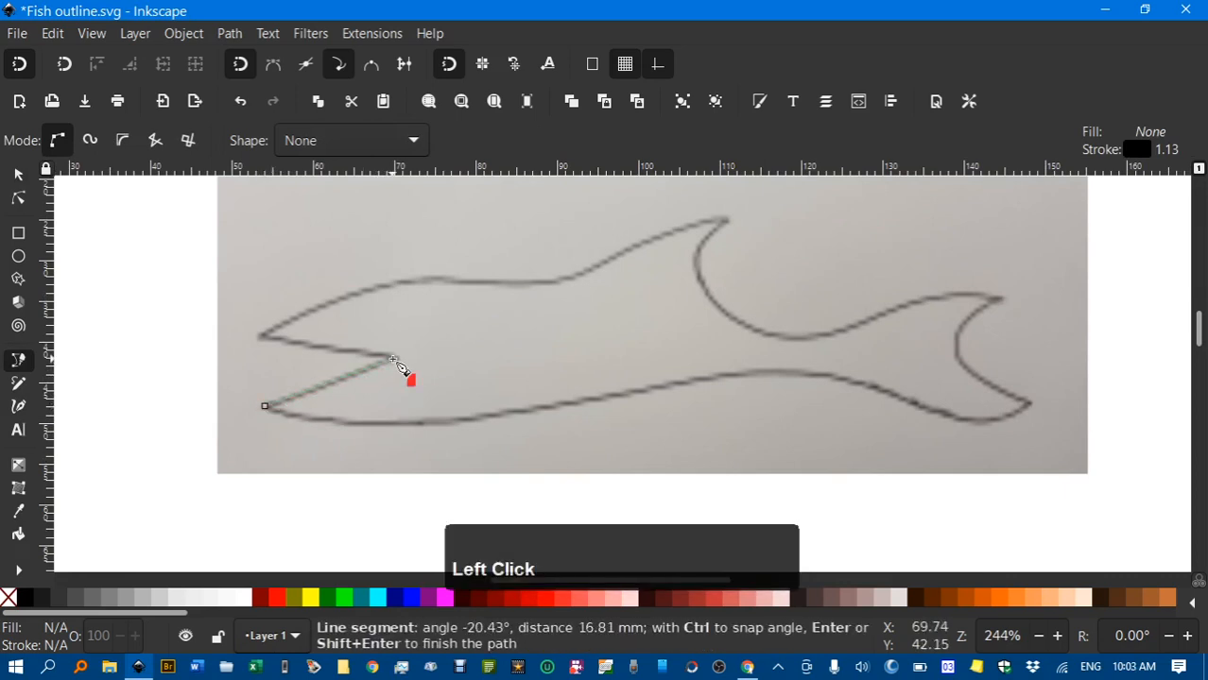
pyautogui.click(264, 342)
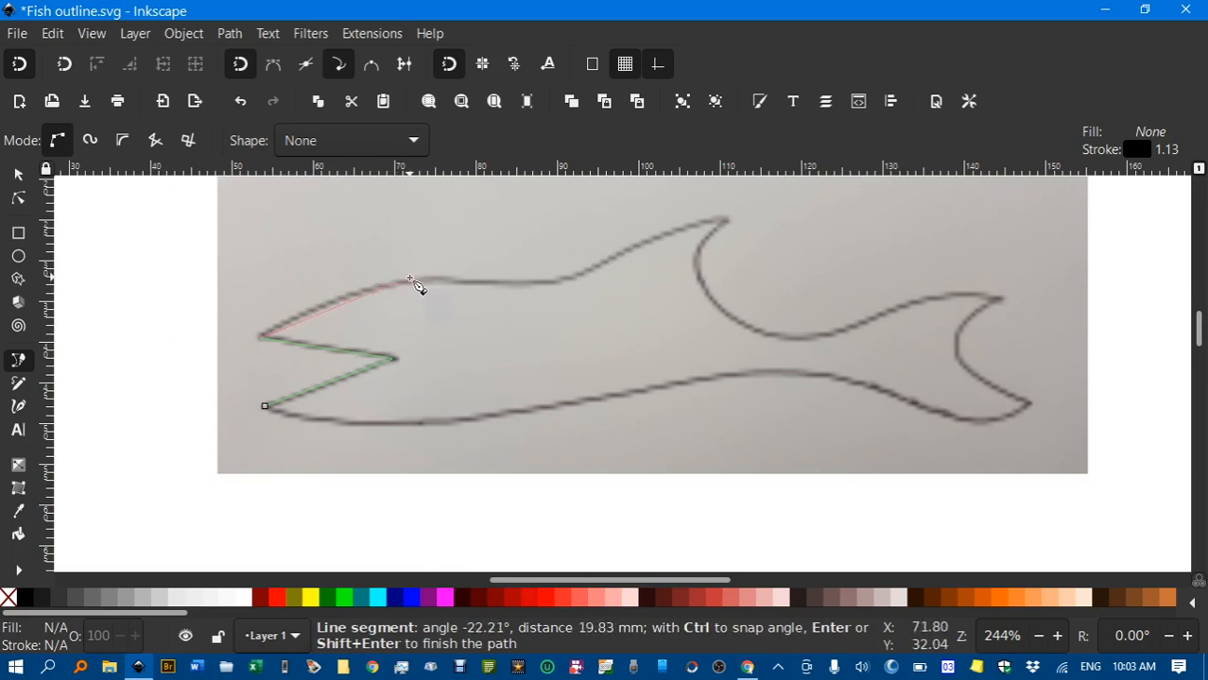
# Add curved nodes along the fish's back toward the top fin
pyautogui.moveTo(443, 279); pyautogui.dragTo(503, 281)
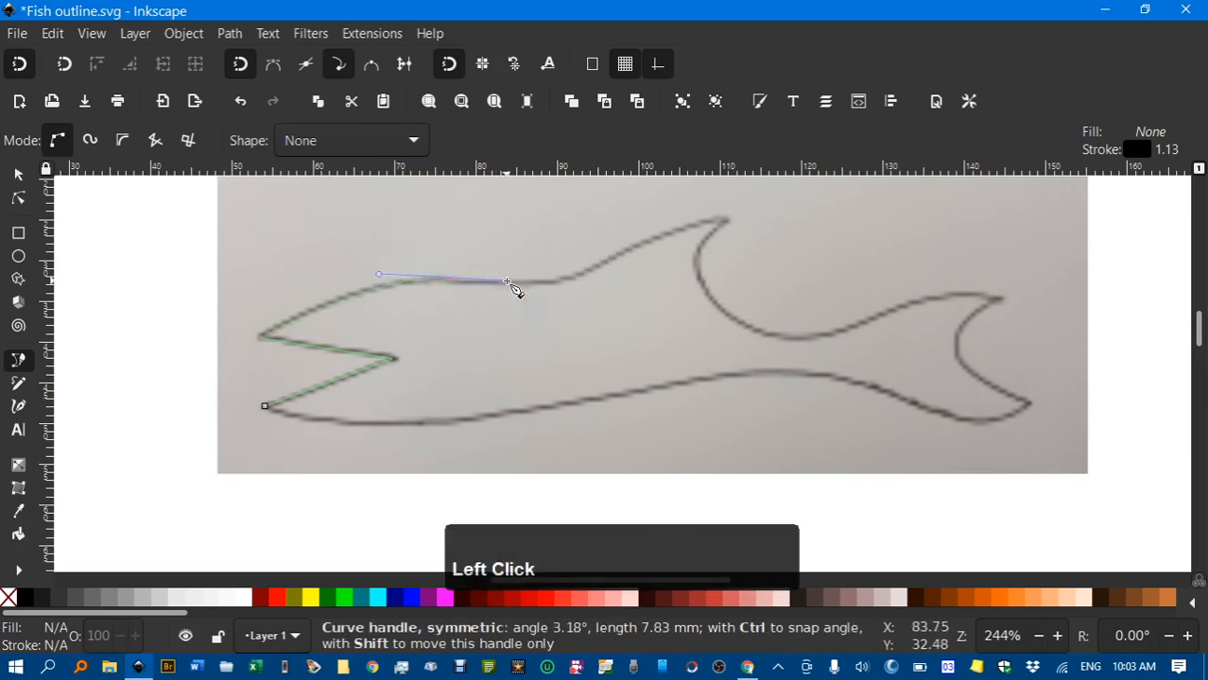
pyautogui.moveTo(508, 281); pyautogui.dragTo(510, 282)
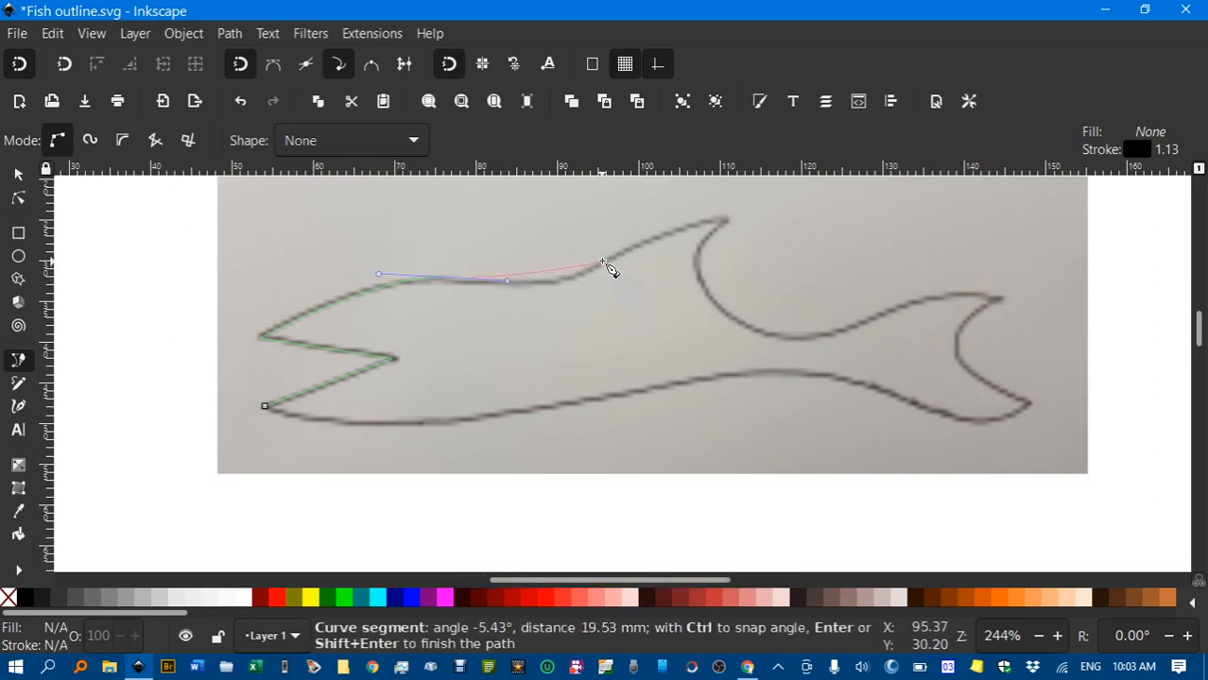
pyautogui.moveTo(606, 262); pyautogui.dragTo(658, 229)
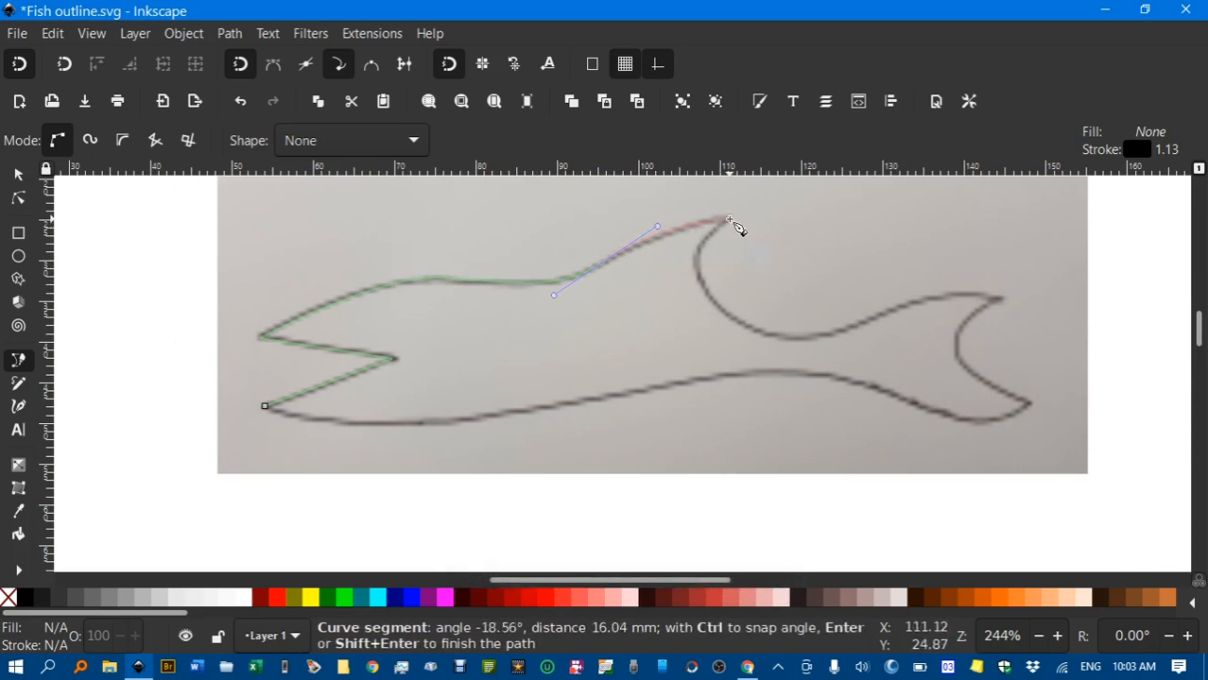
# Continue the trace over the fin tip, down its rear edge and along the tail's upper edge
pyautogui.click(729, 221)
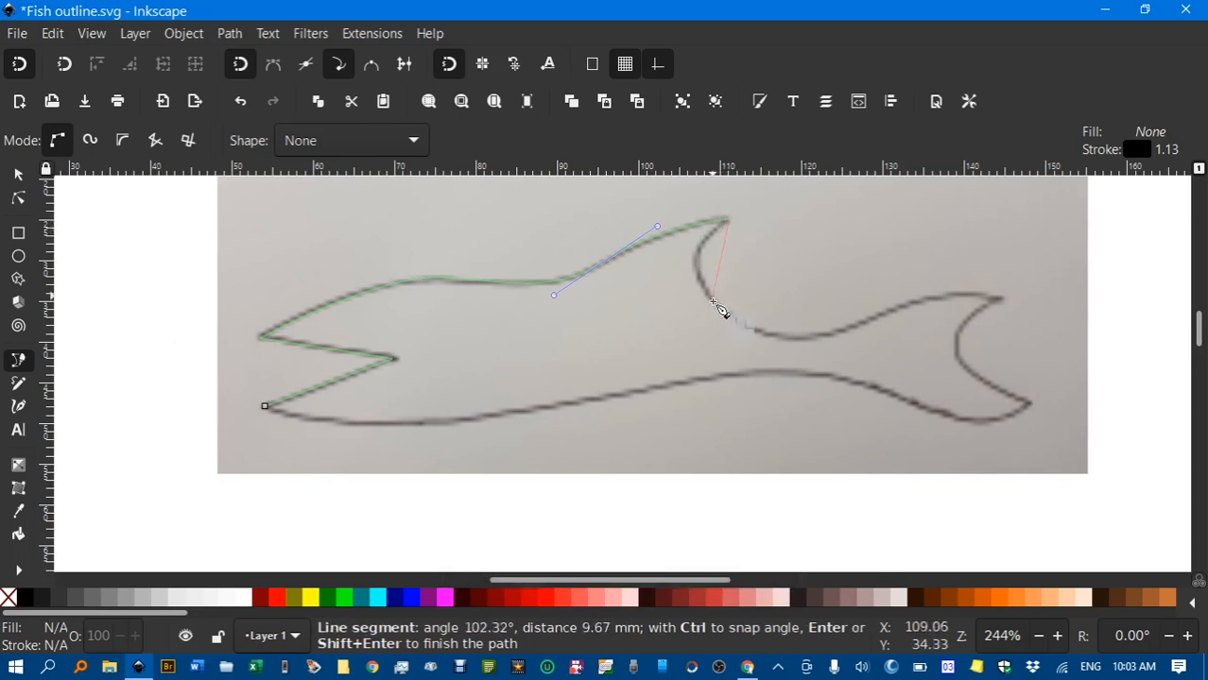
pyautogui.moveTo(715, 305); pyautogui.dragTo(763, 348)
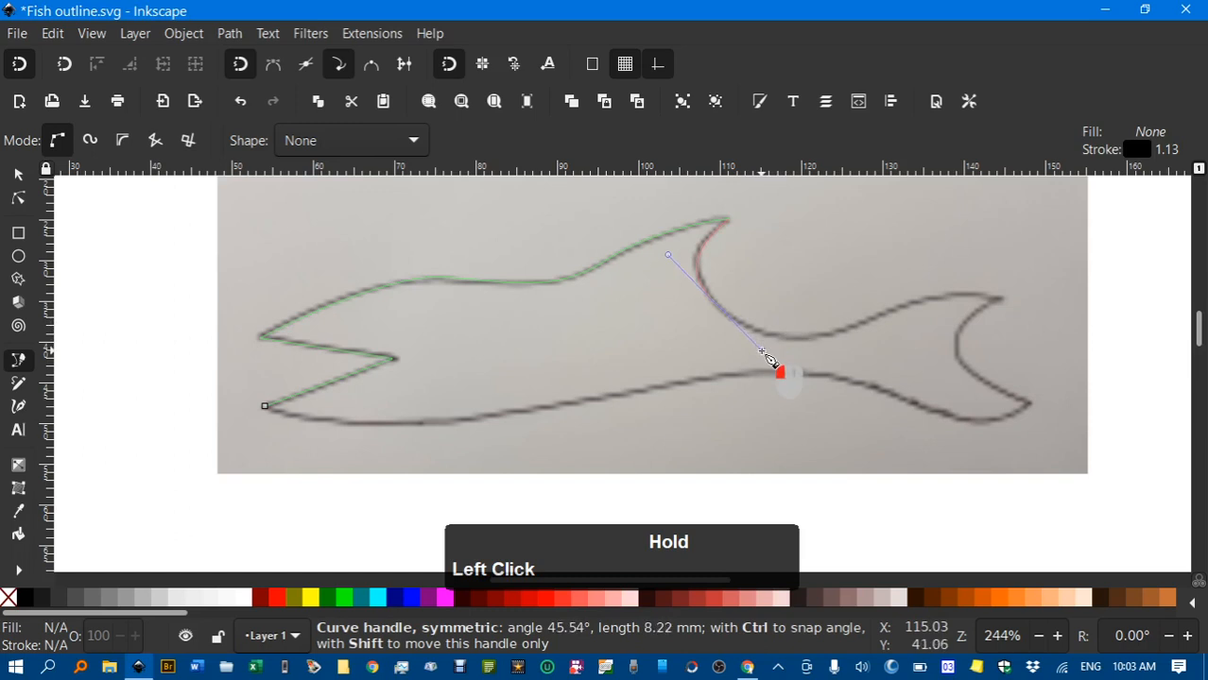
pyautogui.moveTo(761, 352); pyautogui.dragTo(762, 352)
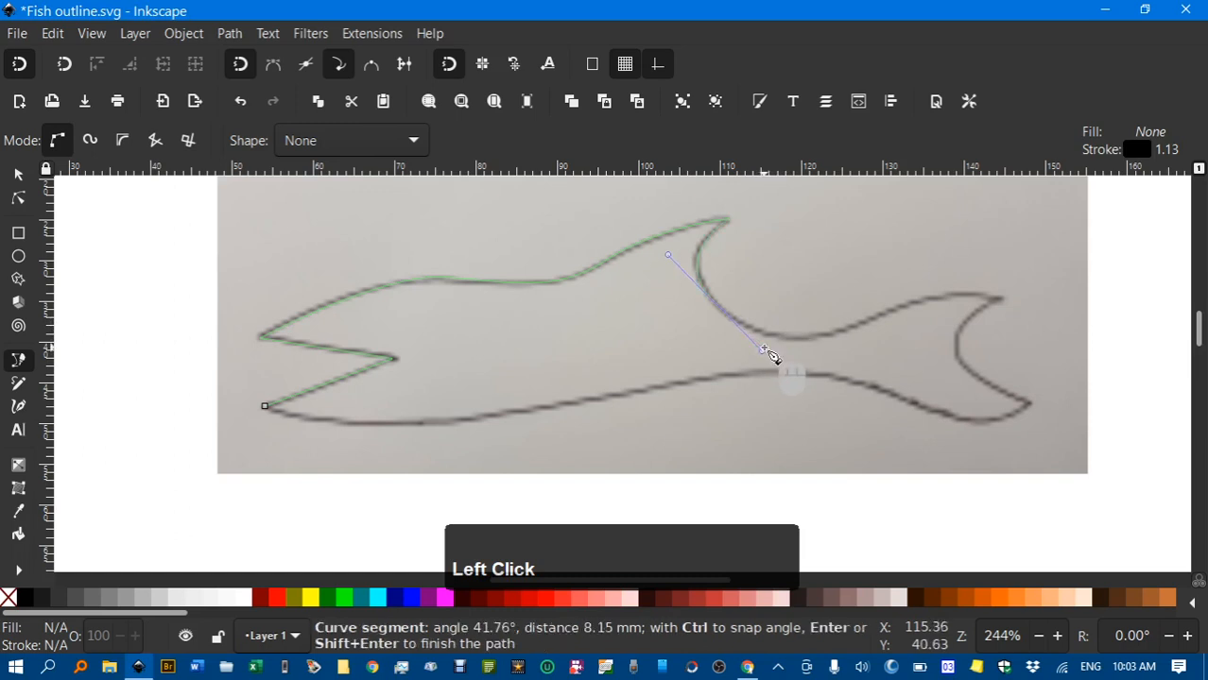
pyautogui.moveTo(861, 326); pyautogui.dragTo(901, 308)
pyautogui.moveTo(997, 296); pyautogui.dragTo(1027, 307)
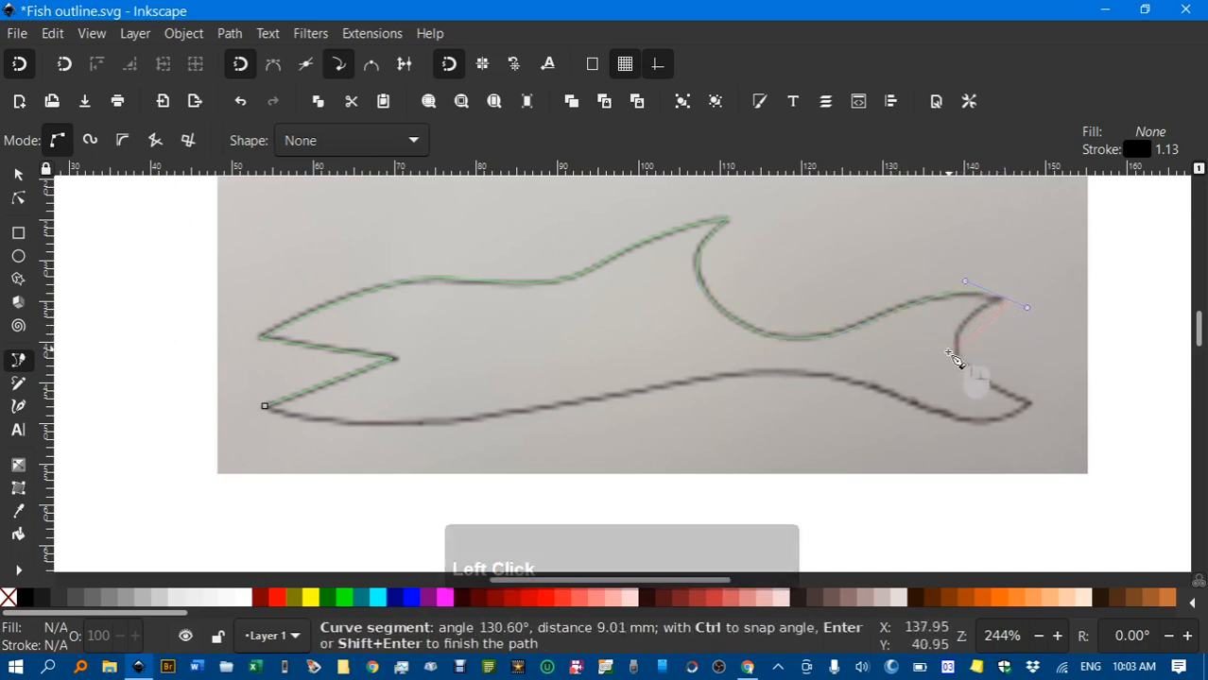
pyautogui.moveTo(959, 351); pyautogui.dragTo(959, 362)
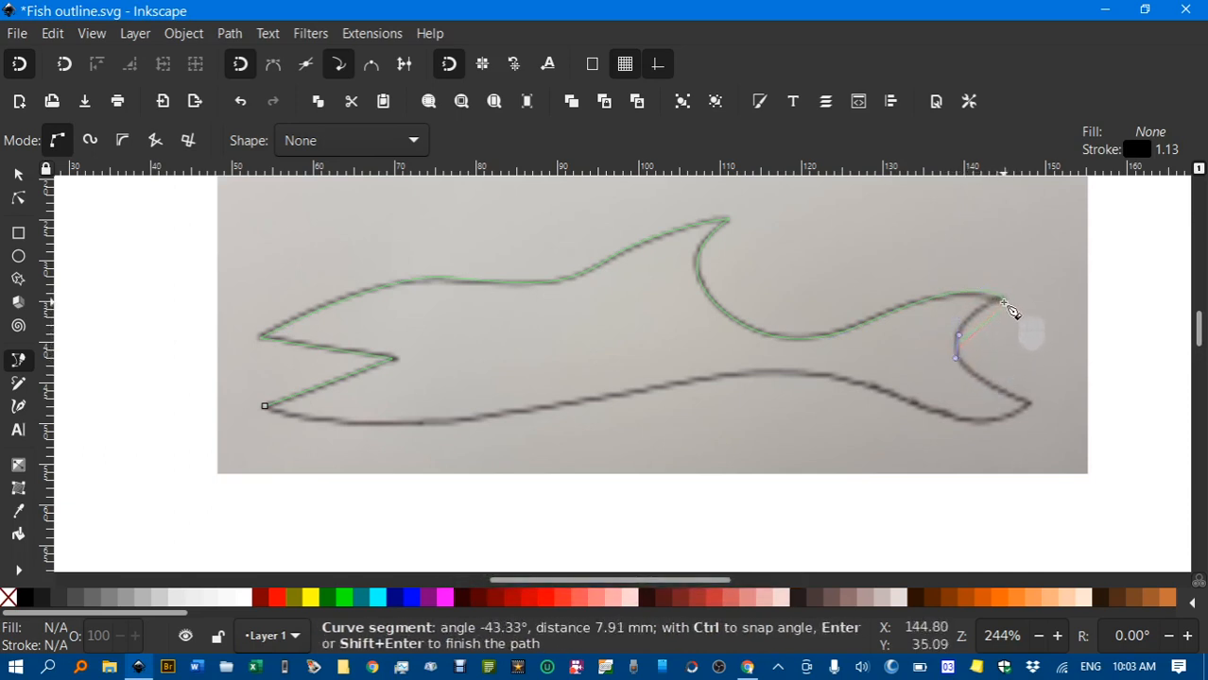
# Undo the two misplaced tail nodes, re-place the upper tail tip node and finish the path
pyautogui.hotkey('ctrl', 'z')
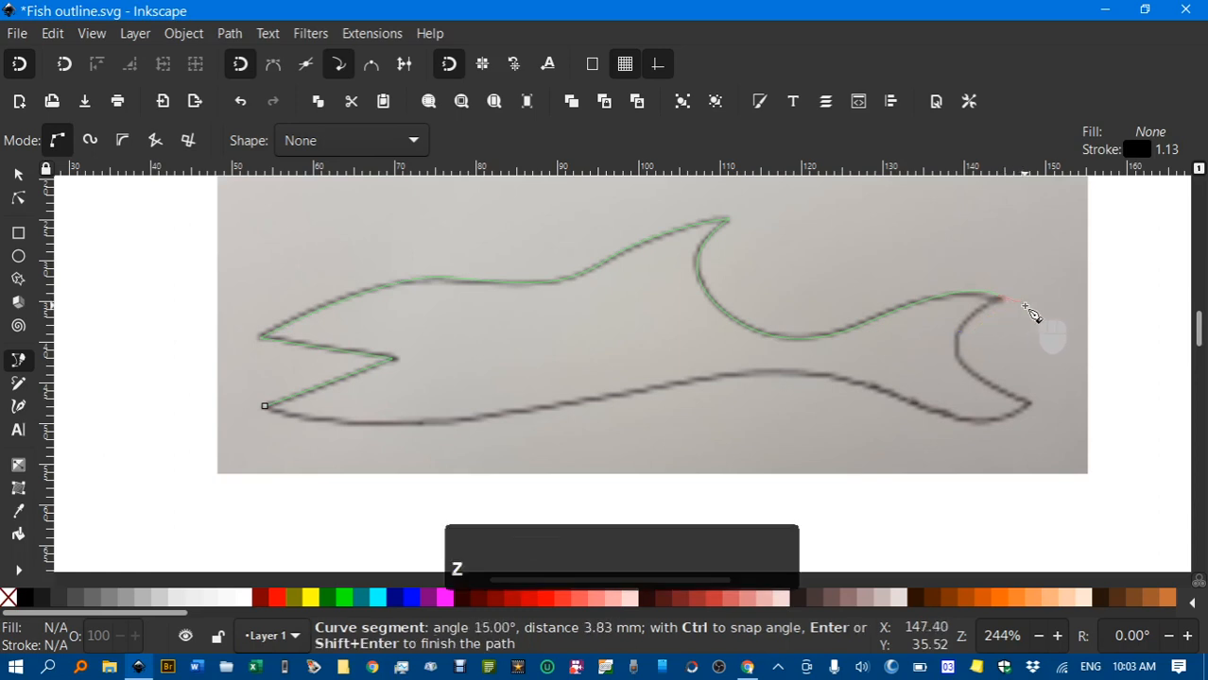
pyautogui.hotkey('ctrl', 'z')
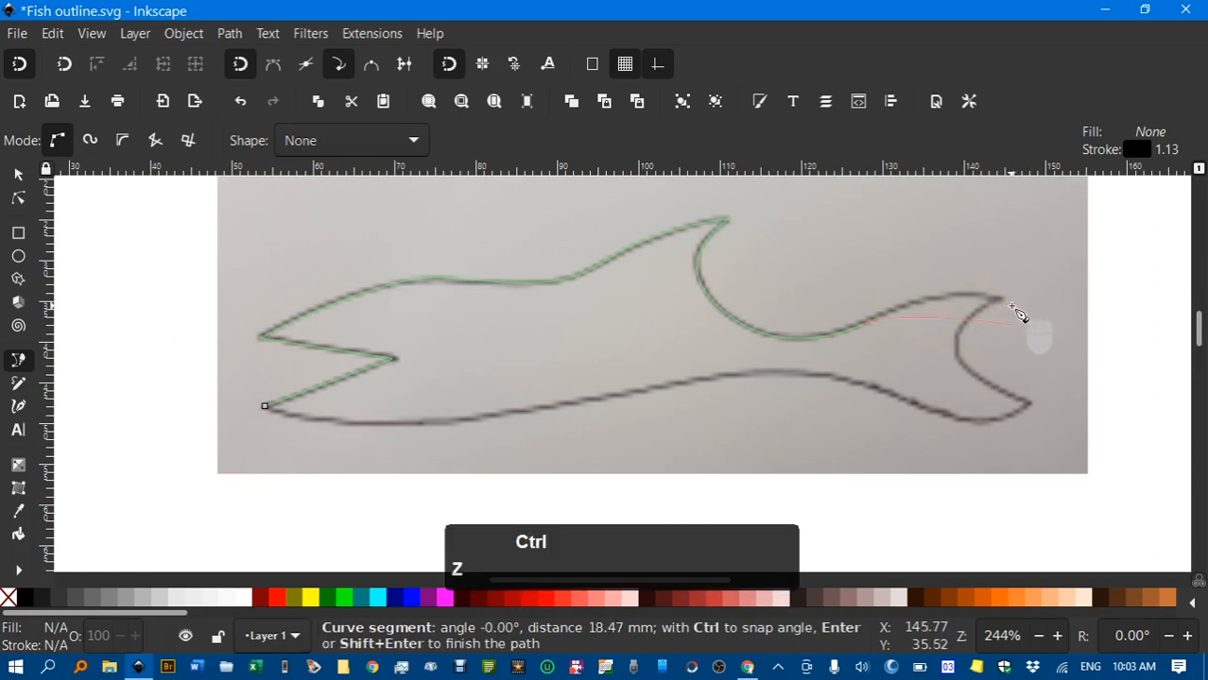
pyautogui.moveTo(1001, 299); pyautogui.dragTo(1017, 306)
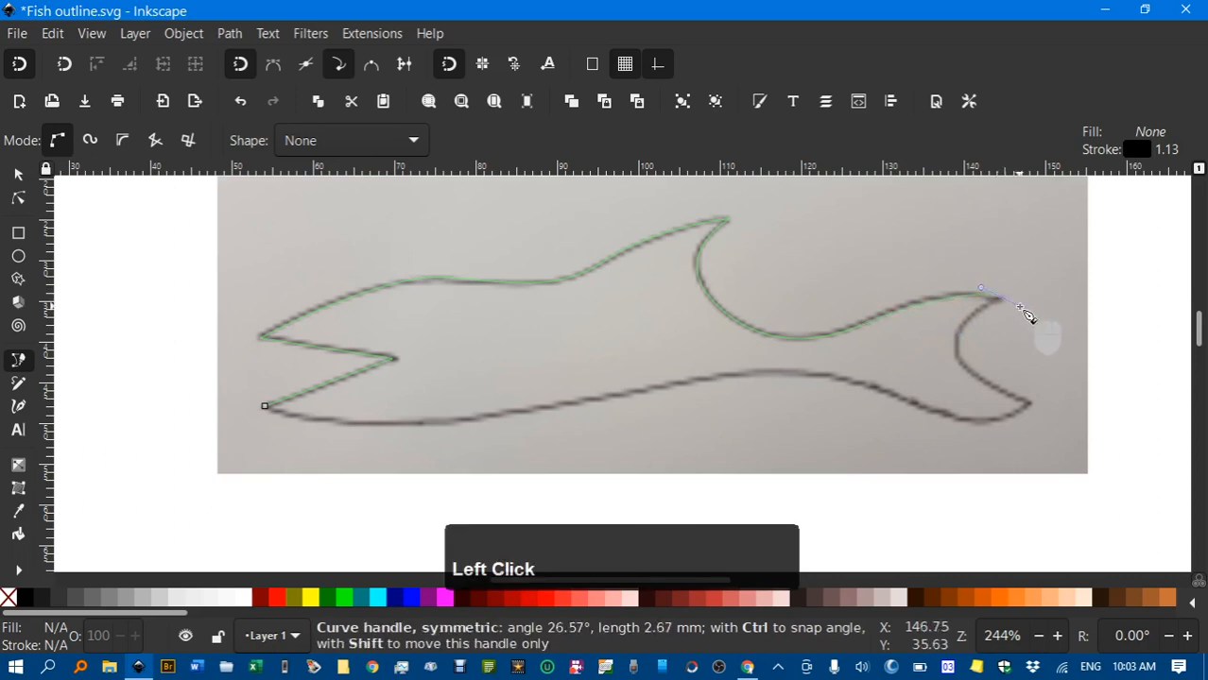
pyautogui.rightClick(1029, 318)
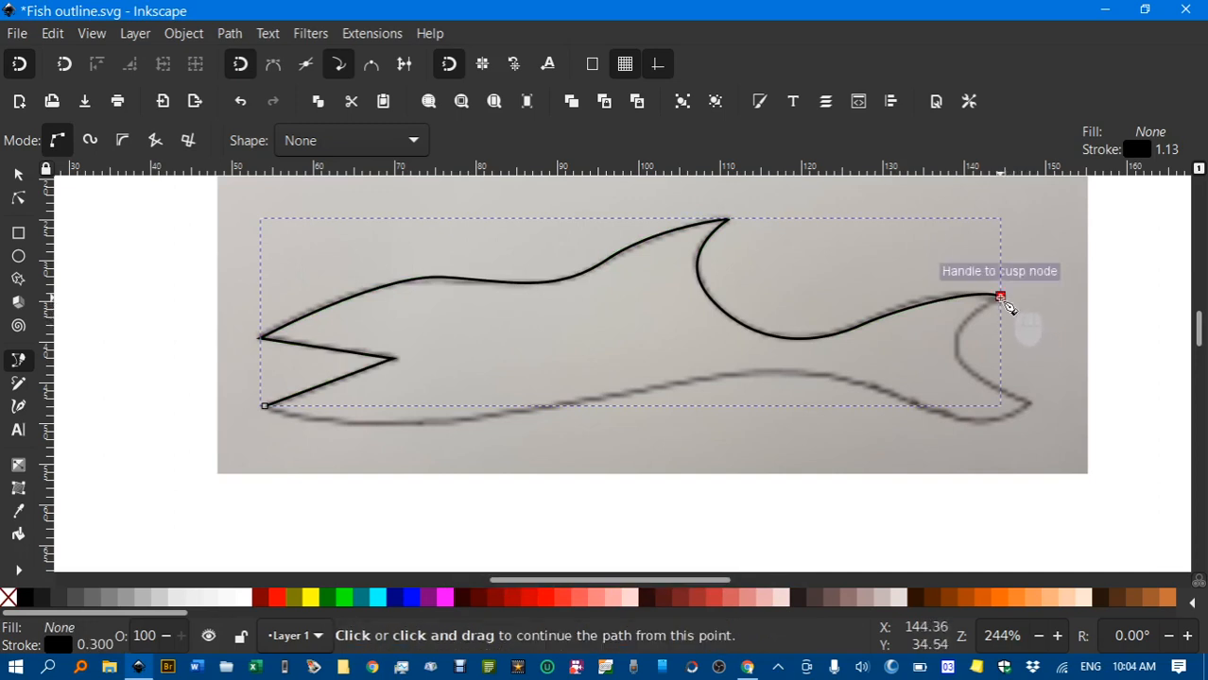
# Resume the path at the upper tail tip and trace through the notch to the lower tail tip
pyautogui.click(1000, 298)
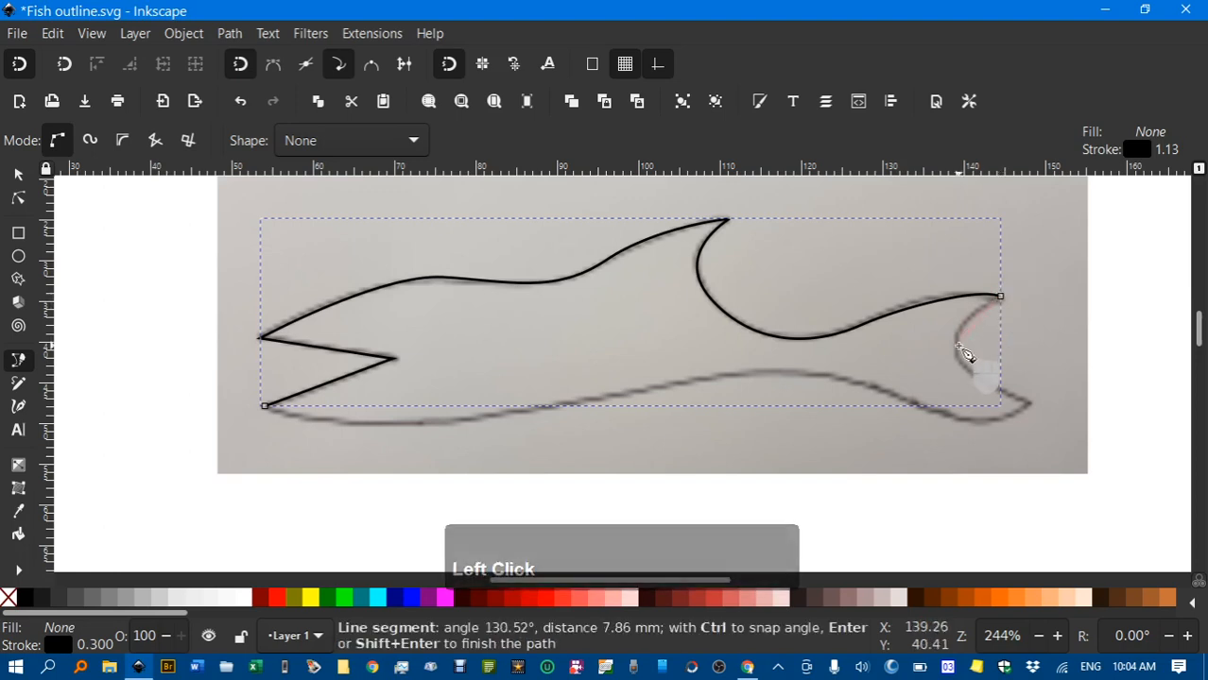
pyautogui.moveTo(954, 353); pyautogui.dragTo(967, 379)
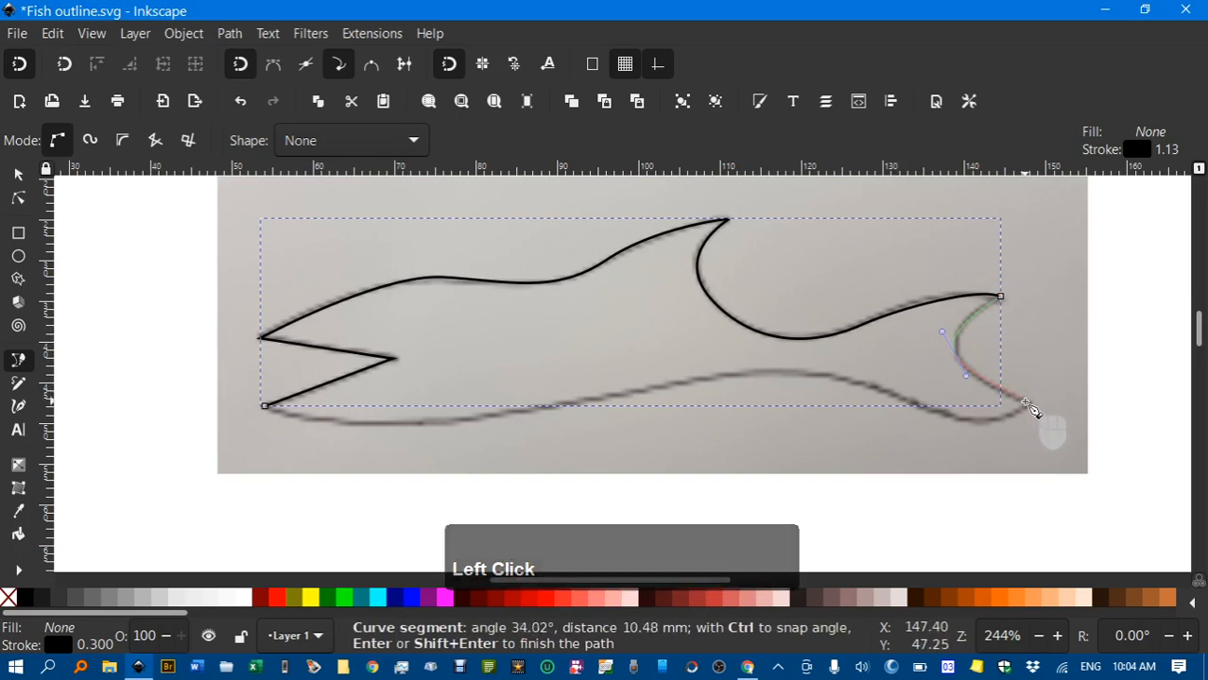
pyautogui.moveTo(1028, 405); pyautogui.dragTo(1047, 408)
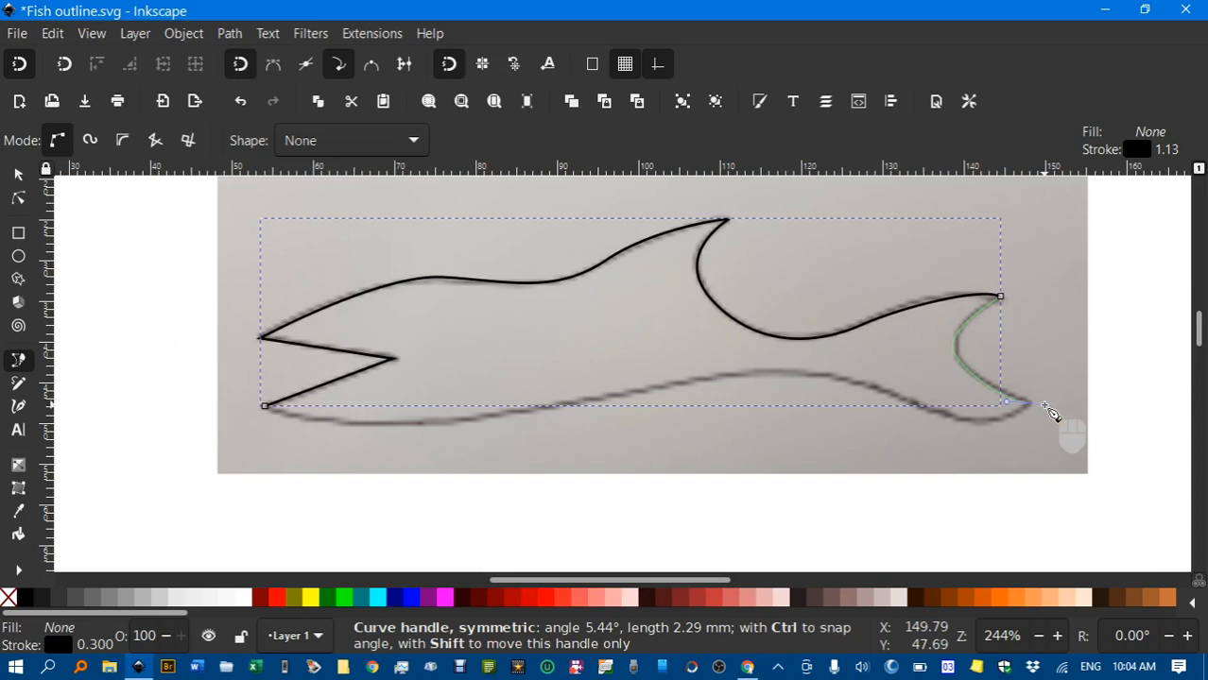
pyautogui.rightClick(1051, 413)
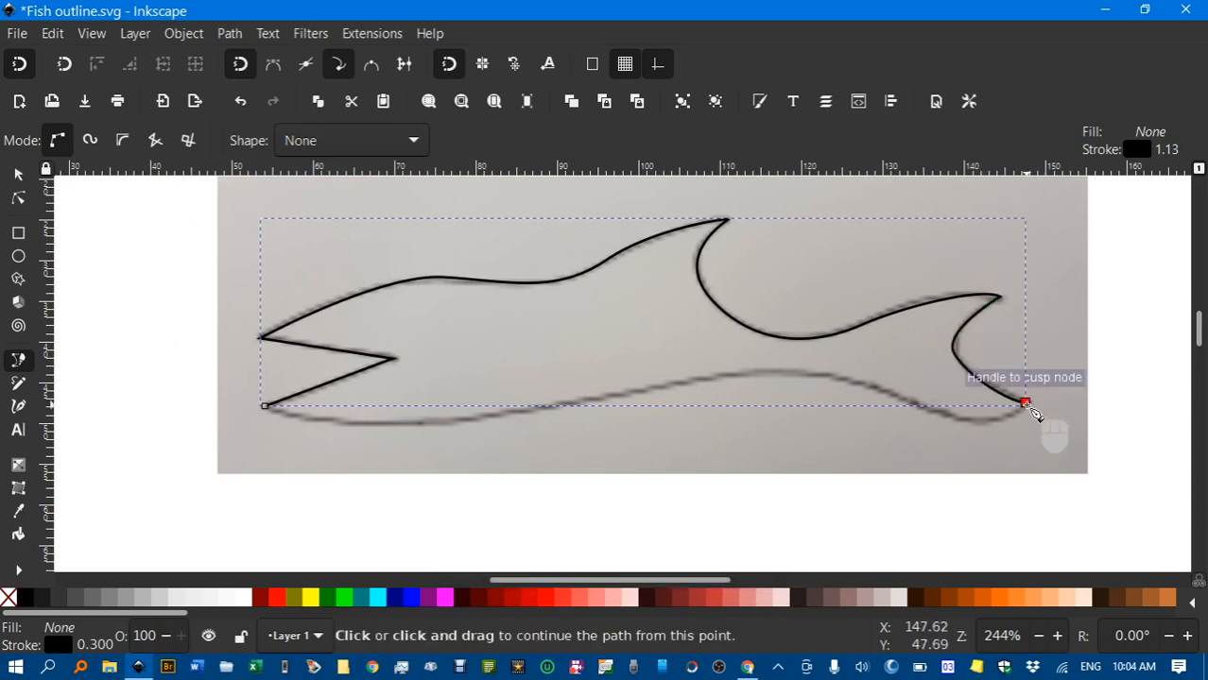
# Trace along the lower tail edge and belly, closing the outline at its starting corner
pyautogui.click(1028, 407)
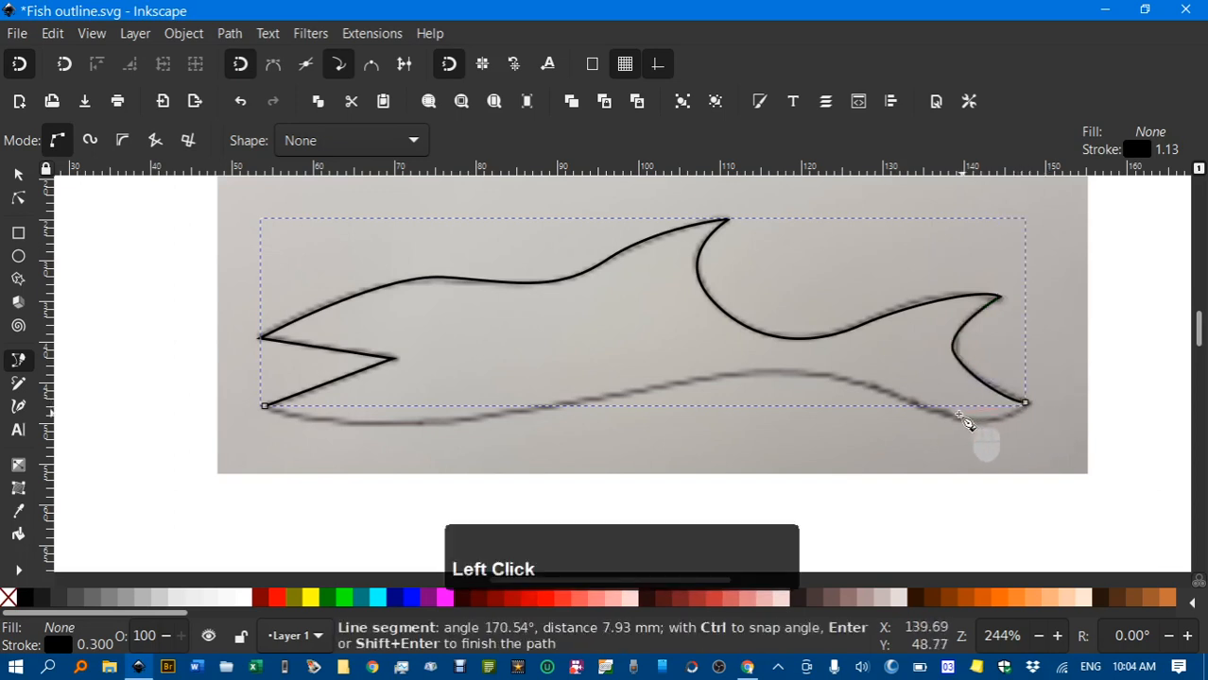
pyautogui.moveTo(957, 420); pyautogui.dragTo(888, 401)
pyautogui.moveTo(768, 374); pyautogui.dragTo(732, 387)
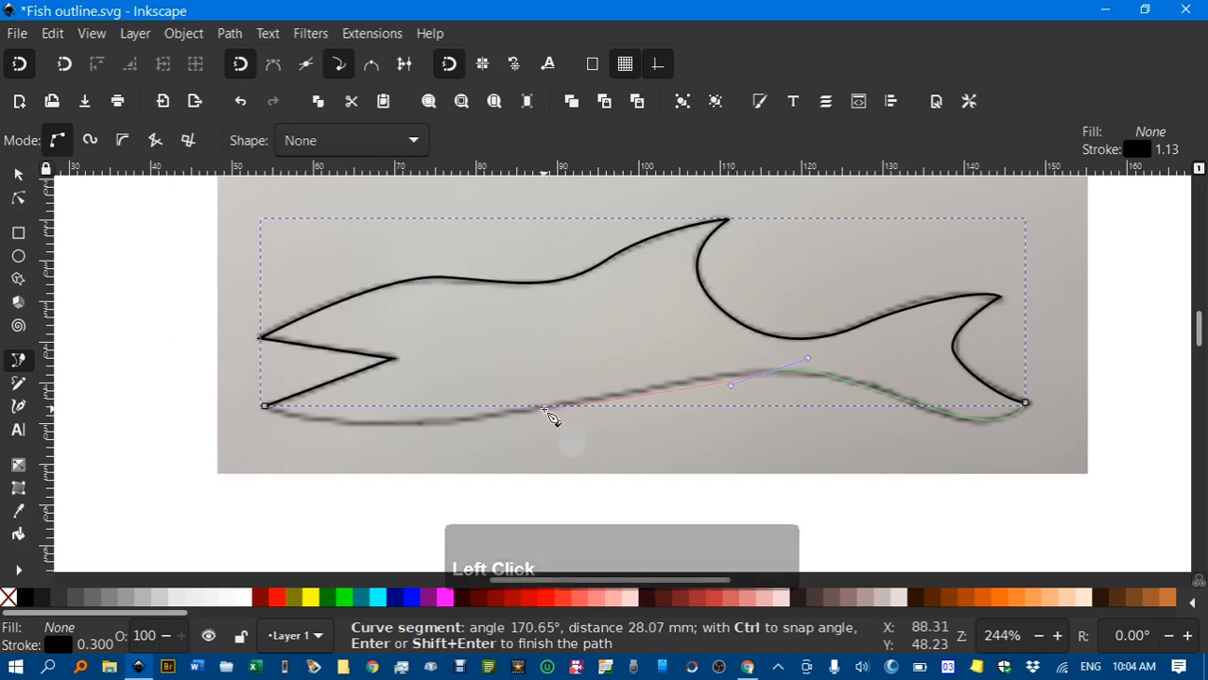
pyautogui.moveTo(539, 410); pyautogui.dragTo(494, 430)
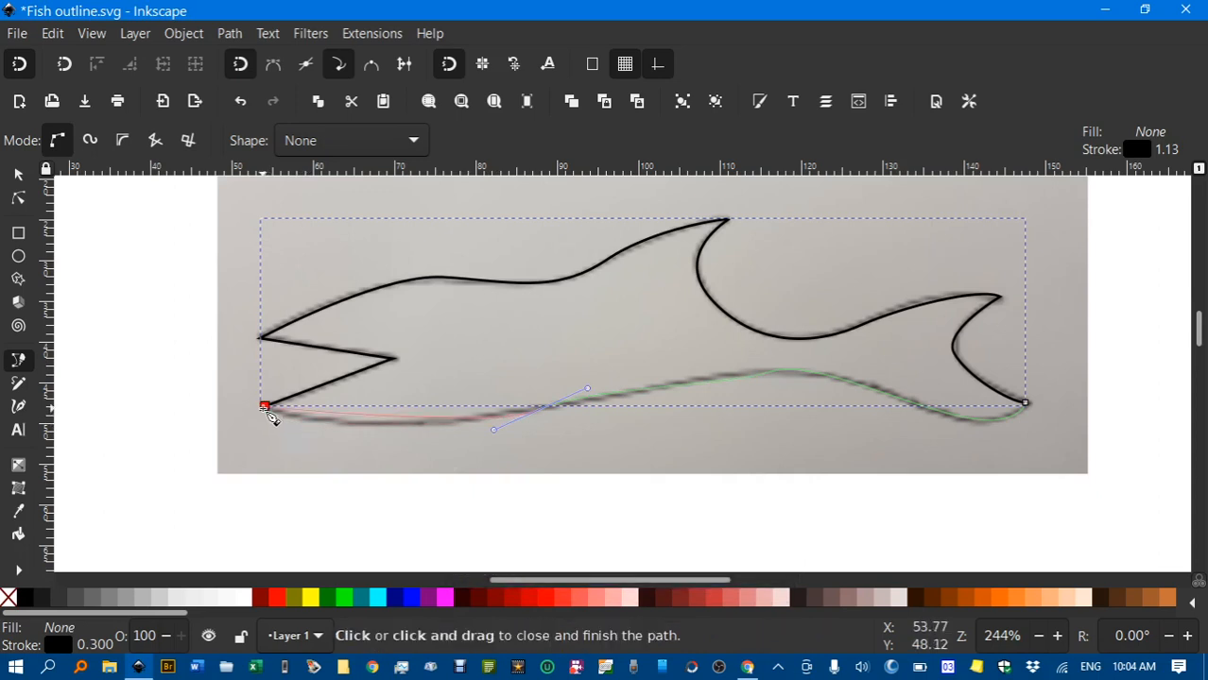
pyautogui.moveTo(266, 407); pyautogui.dragTo(223, 386)
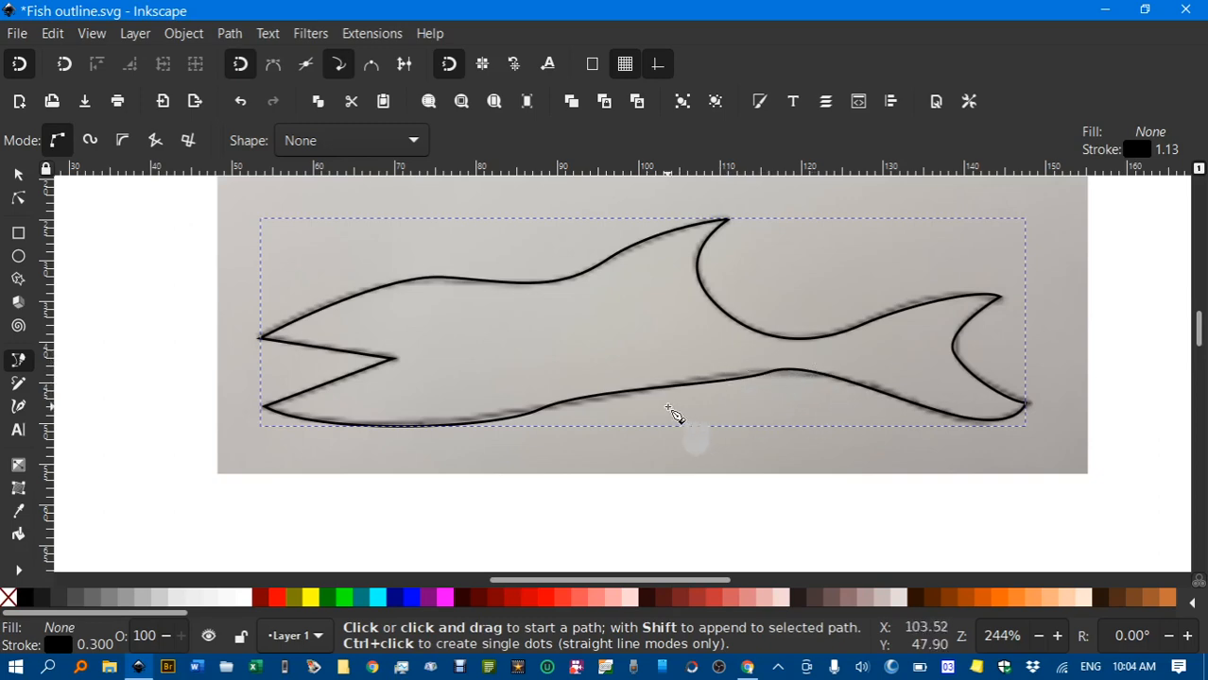
pyautogui.press('n')
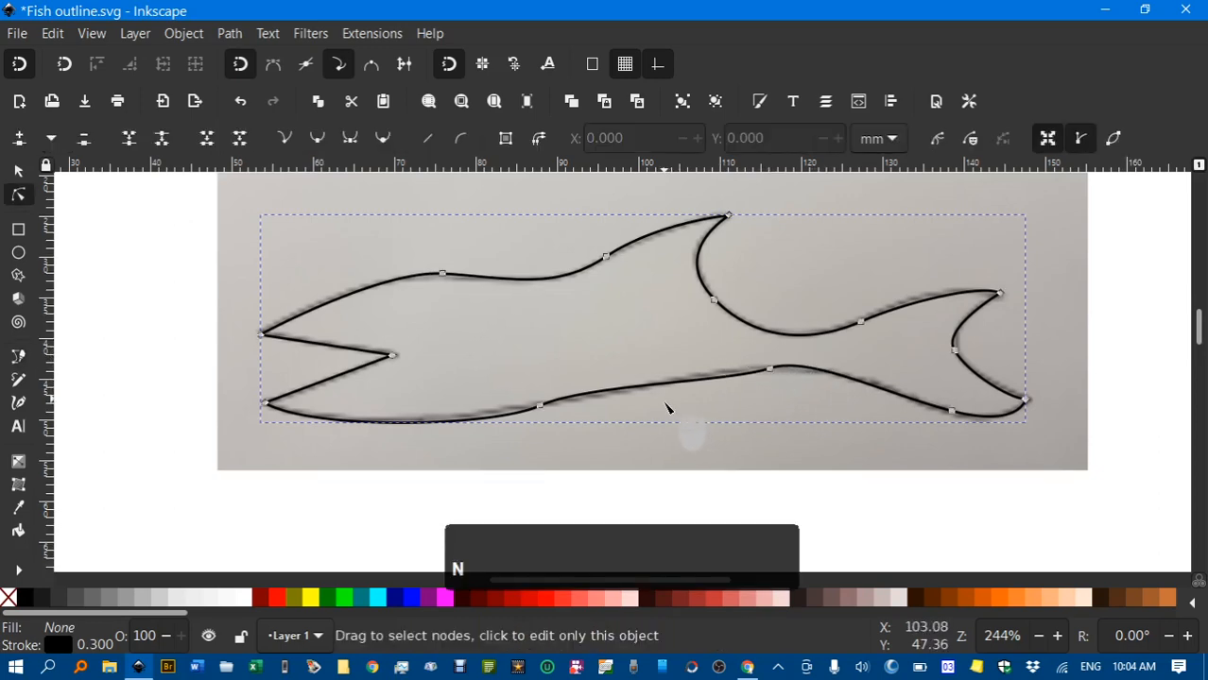
# Drag a belly node's handles and segment so the belly curve hugs the photo's lower edge
pyautogui.click(540, 406)
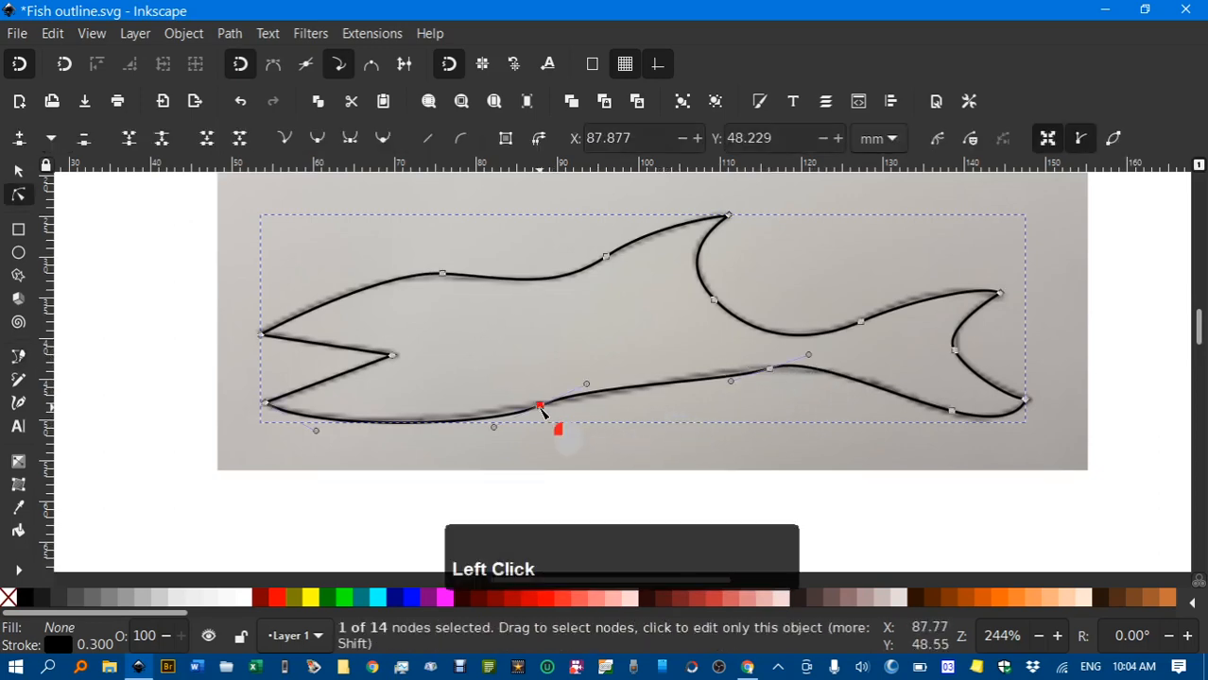
pyautogui.moveTo(587, 385); pyautogui.dragTo(733, 344)
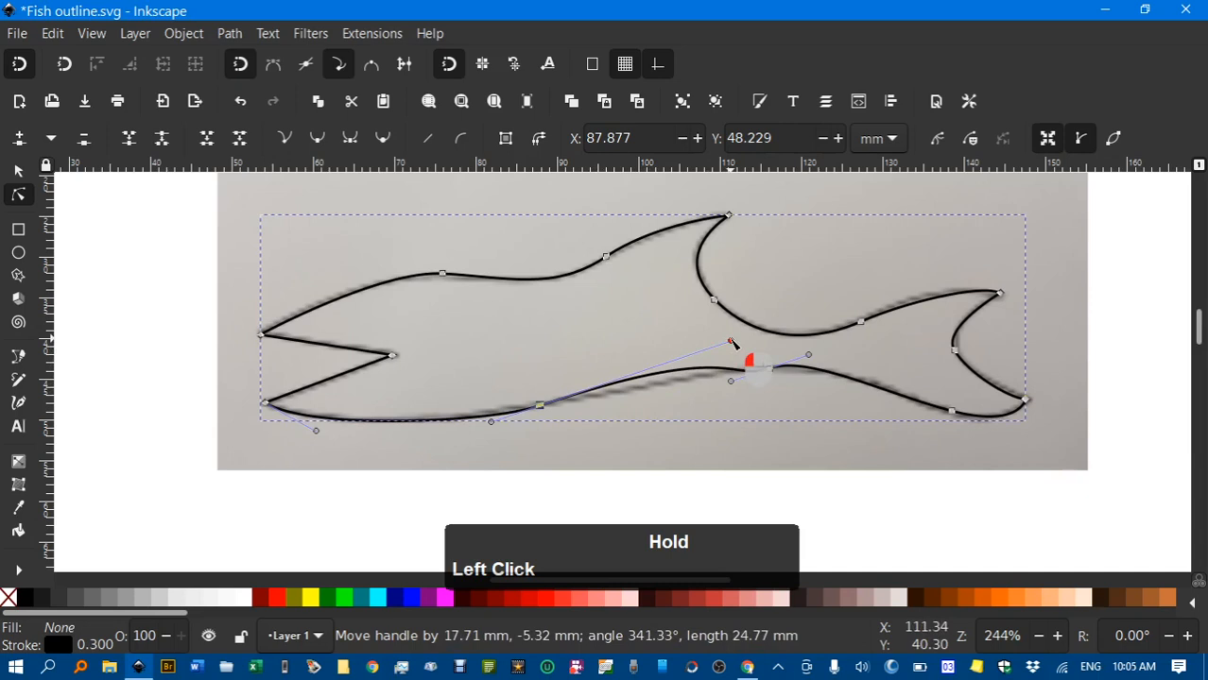
pyautogui.moveTo(732, 343); pyautogui.dragTo(619, 386)
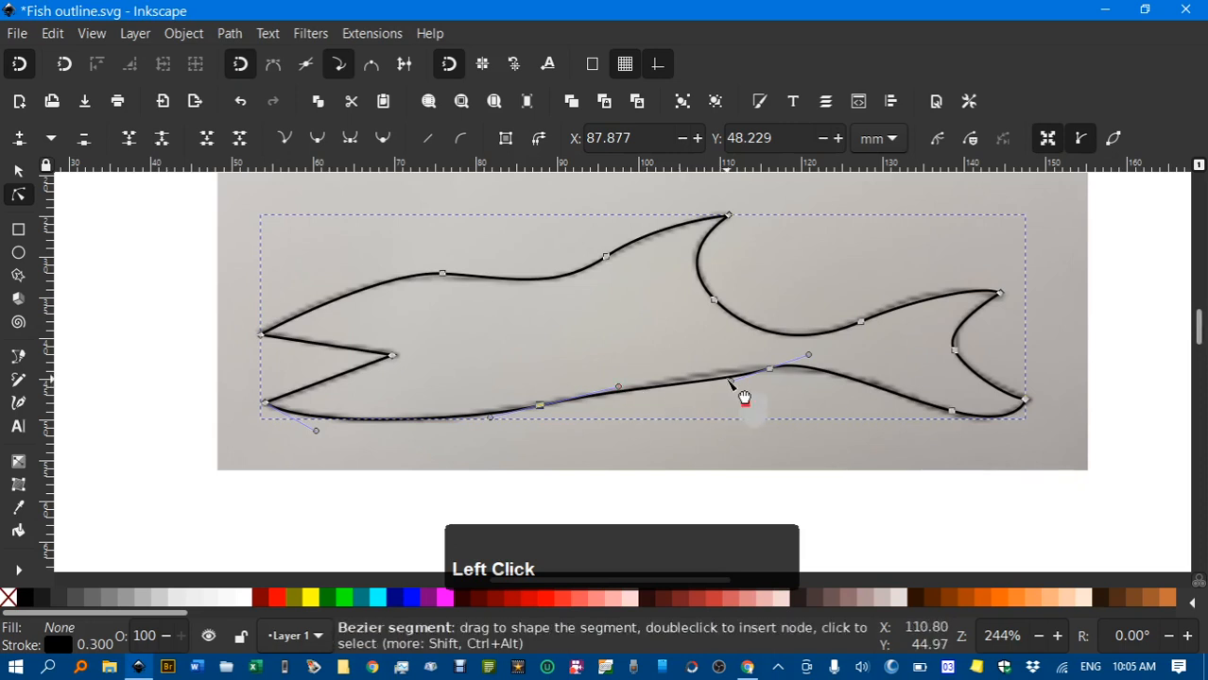
pyautogui.moveTo(744, 398)
pyautogui.mouseDown()
pyautogui.moveTo(736, 375)
pyautogui.moveTo(742, 399)
pyautogui.moveTo(740, 387)
pyautogui.moveTo(620, 396)
pyautogui.moveTo(732, 395)
pyautogui.mouseUp()
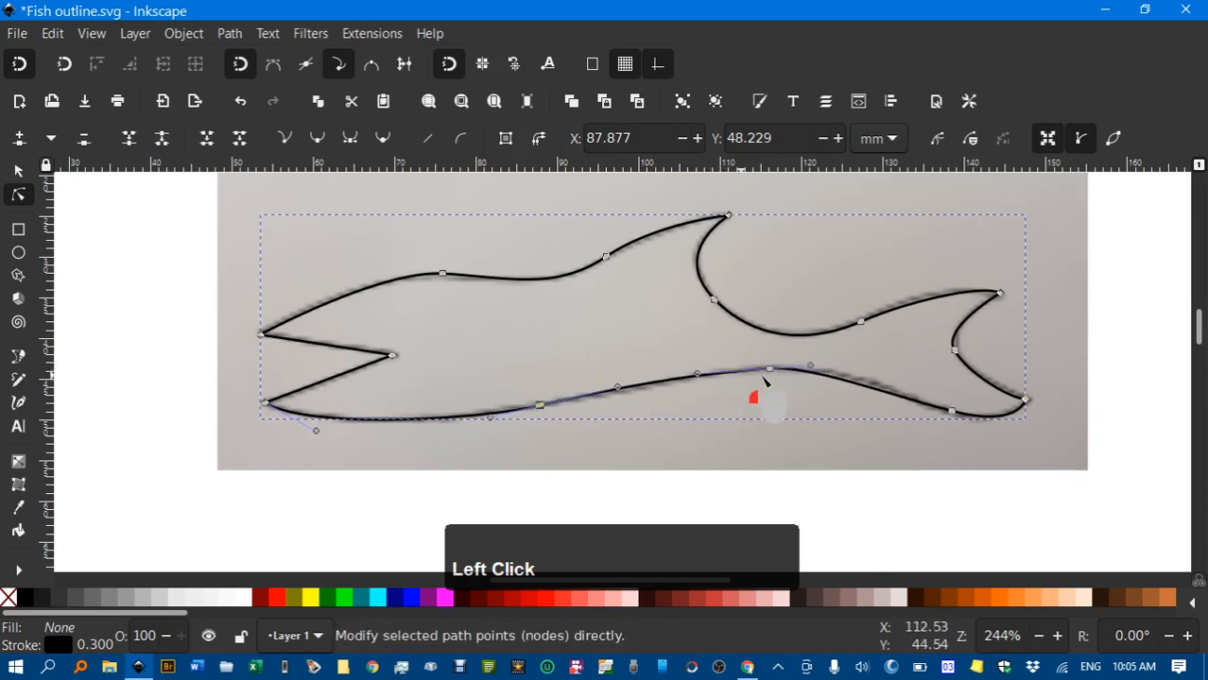
pyautogui.moveTo(813, 368); pyautogui.dragTo(843, 373)
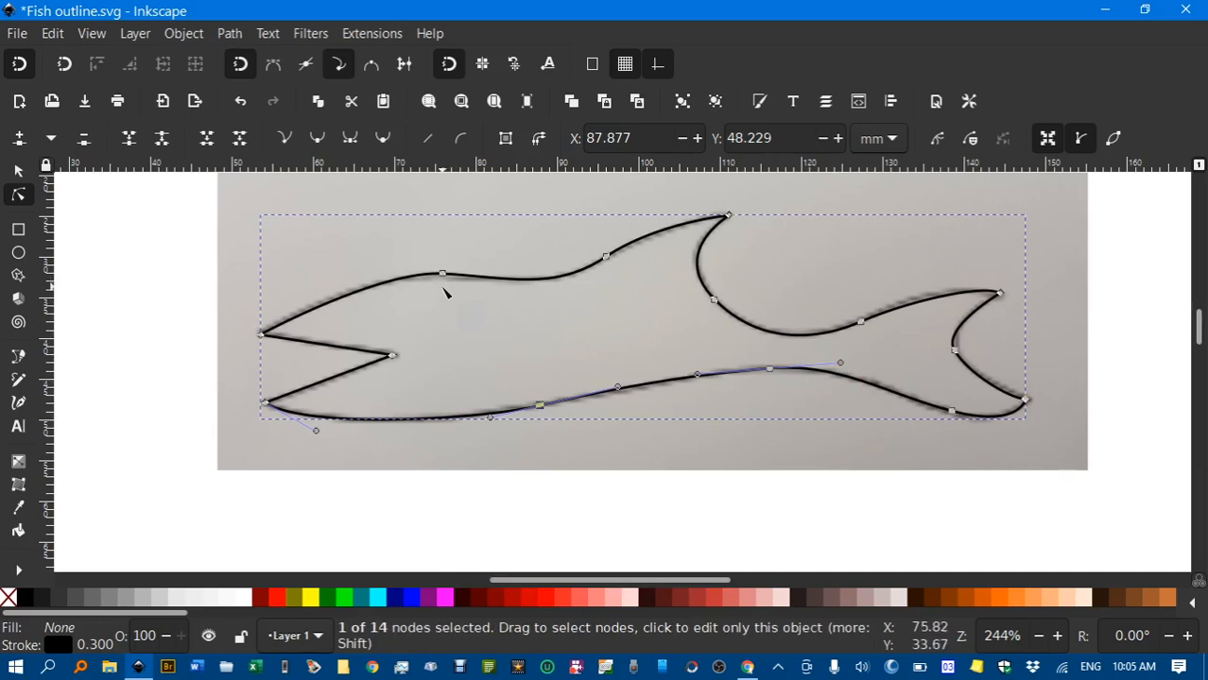
# Nudge the top back node and lengthen its handle so the back behind the head fits the photo
pyautogui.keyDown('ctrl'); pyautogui.scroll(3, 445, 293); pyautogui.keyUp('ctrl')
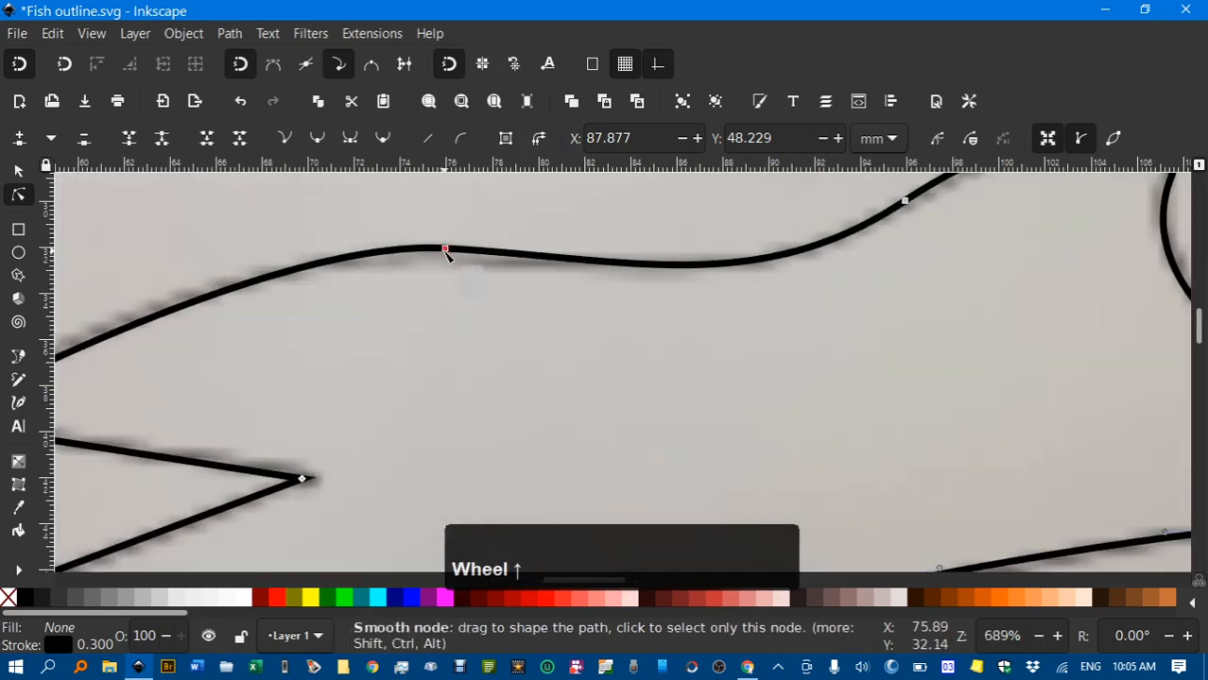
pyautogui.moveTo(445, 250); pyautogui.dragTo(454, 264)
pyautogui.middleClick(488, 340)
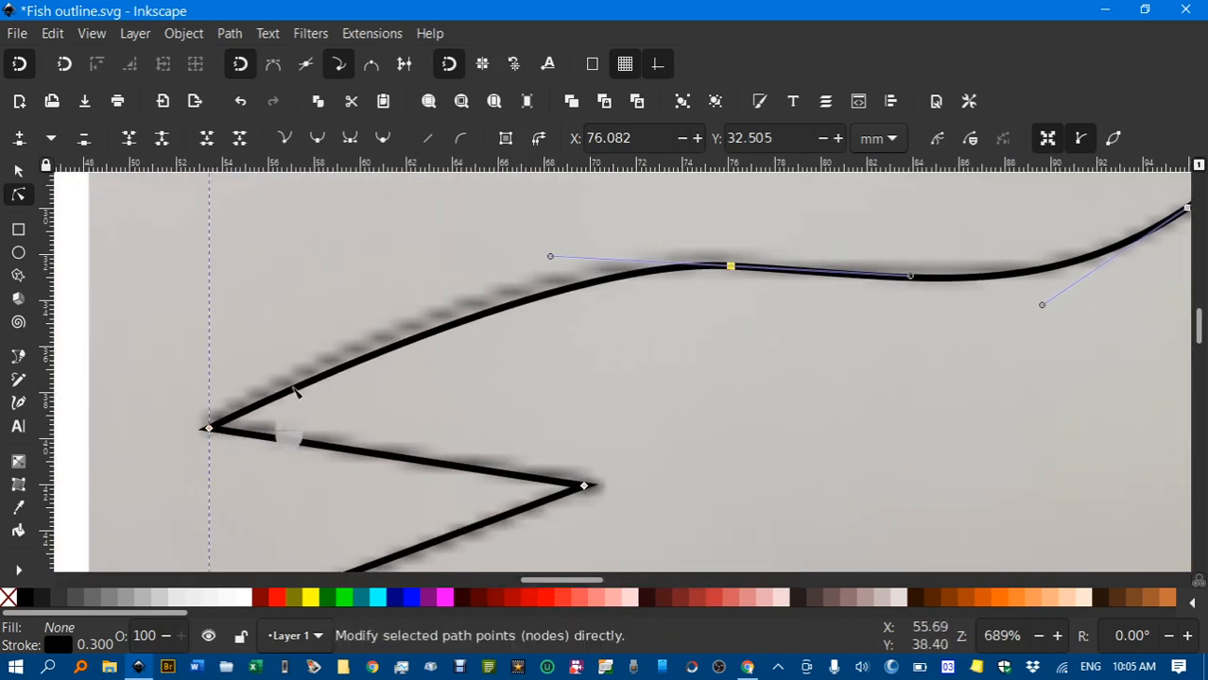
pyautogui.click(551, 258)
pyautogui.moveTo(551, 258); pyautogui.dragTo(502, 251)
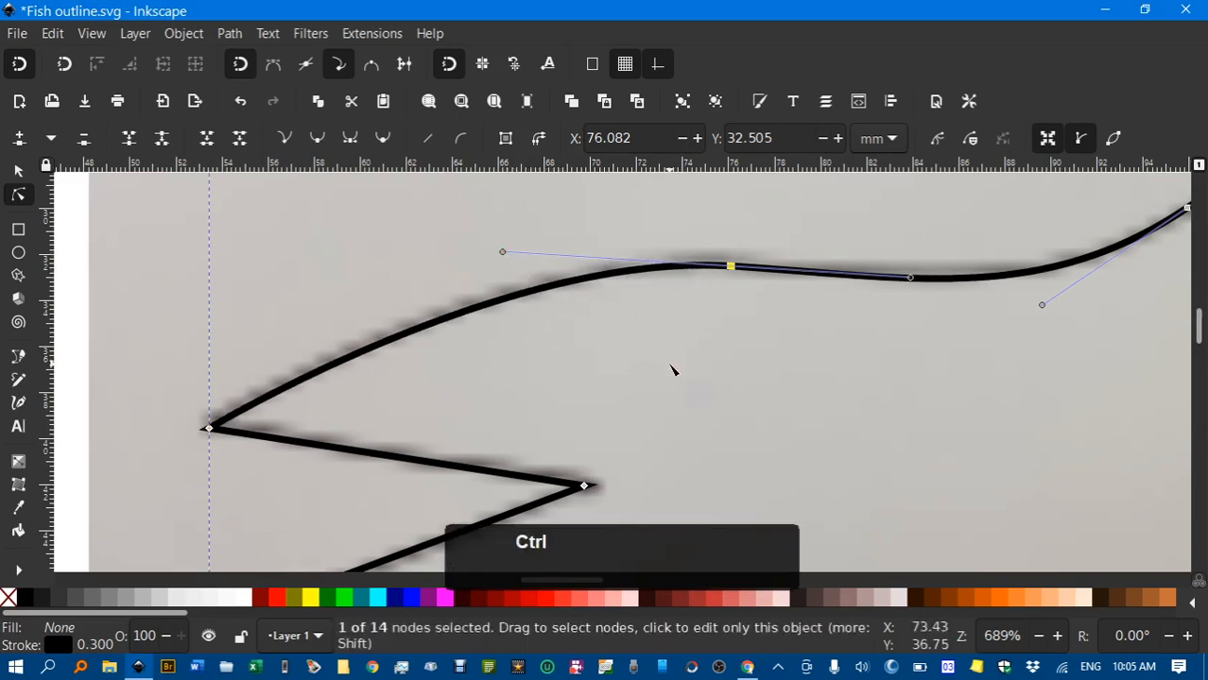
pyautogui.keyDown('ctrl'); pyautogui.scroll(-3, 671, 369); pyautogui.keyUp('ctrl')
pyautogui.moveTo(695, 369); pyautogui.dragTo(437, 327)
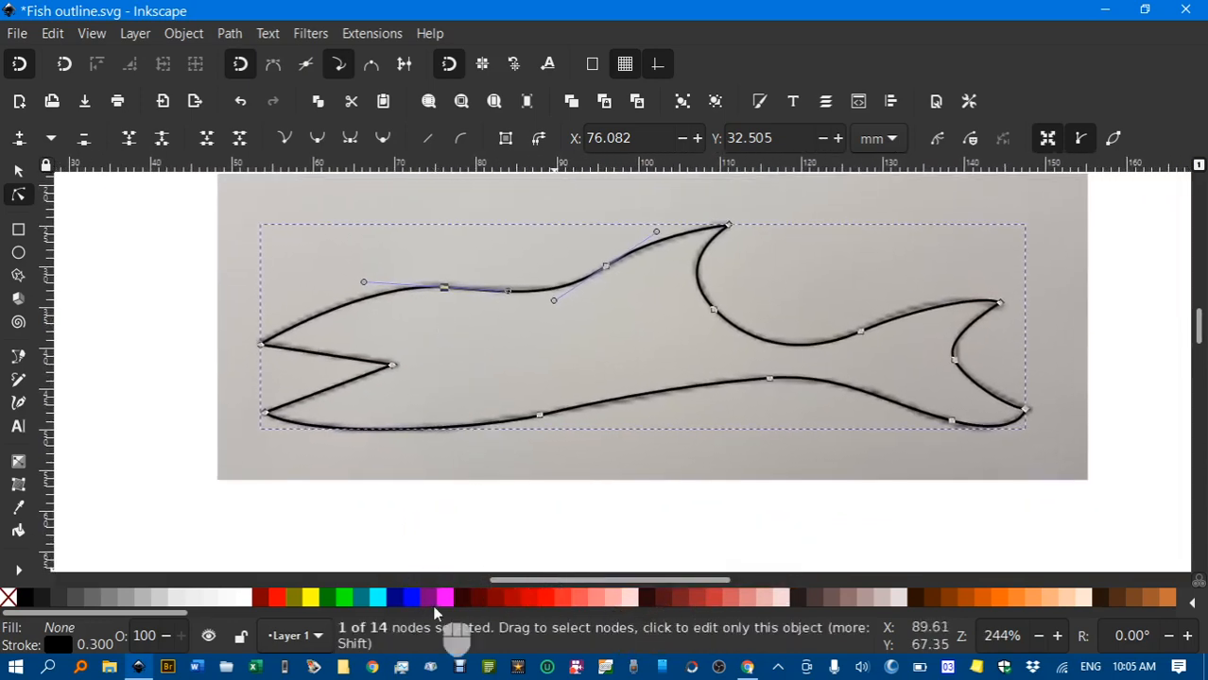
# Fill the fish solid navy and remove its black stroke
pyautogui.click(395, 598)
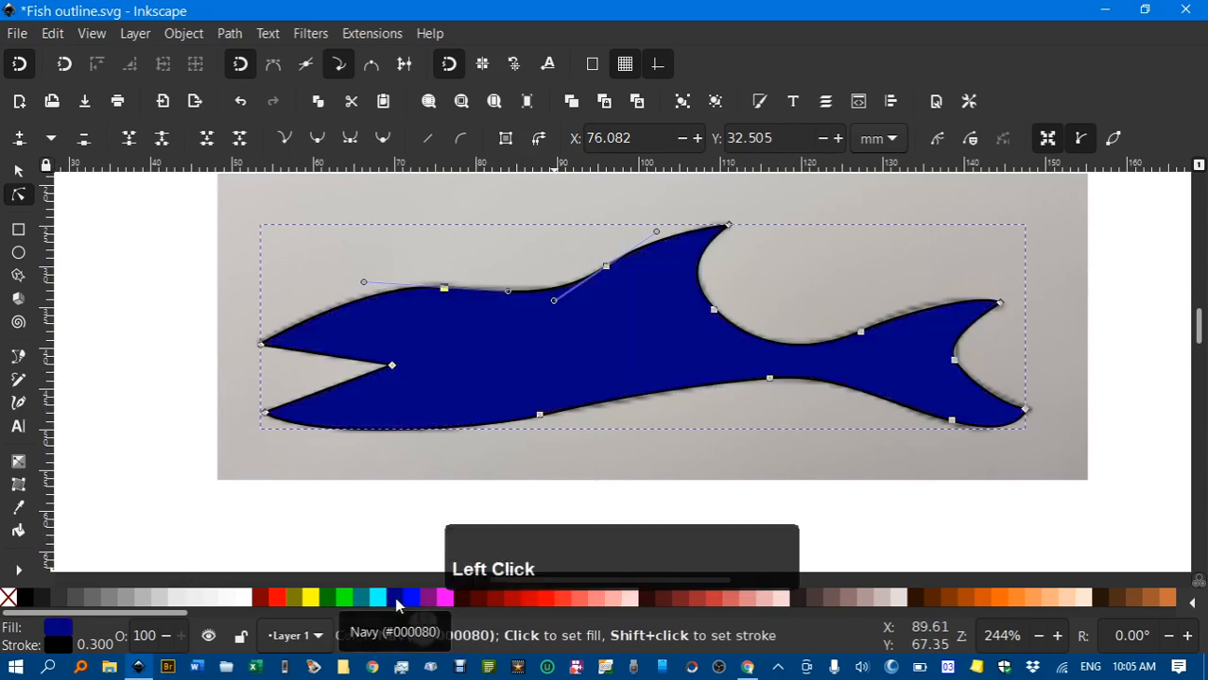
pyautogui.keyDown('shift'); pyautogui.click(7, 597); pyautogui.keyUp('shift')
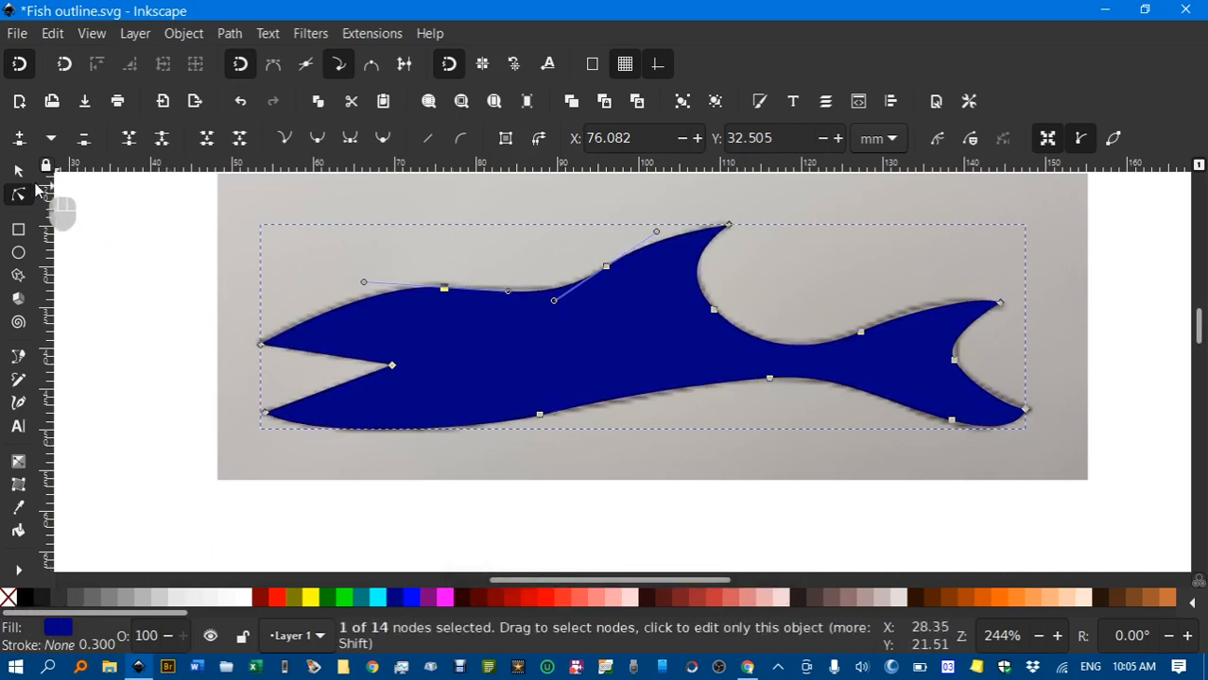
pyautogui.click(18, 170)
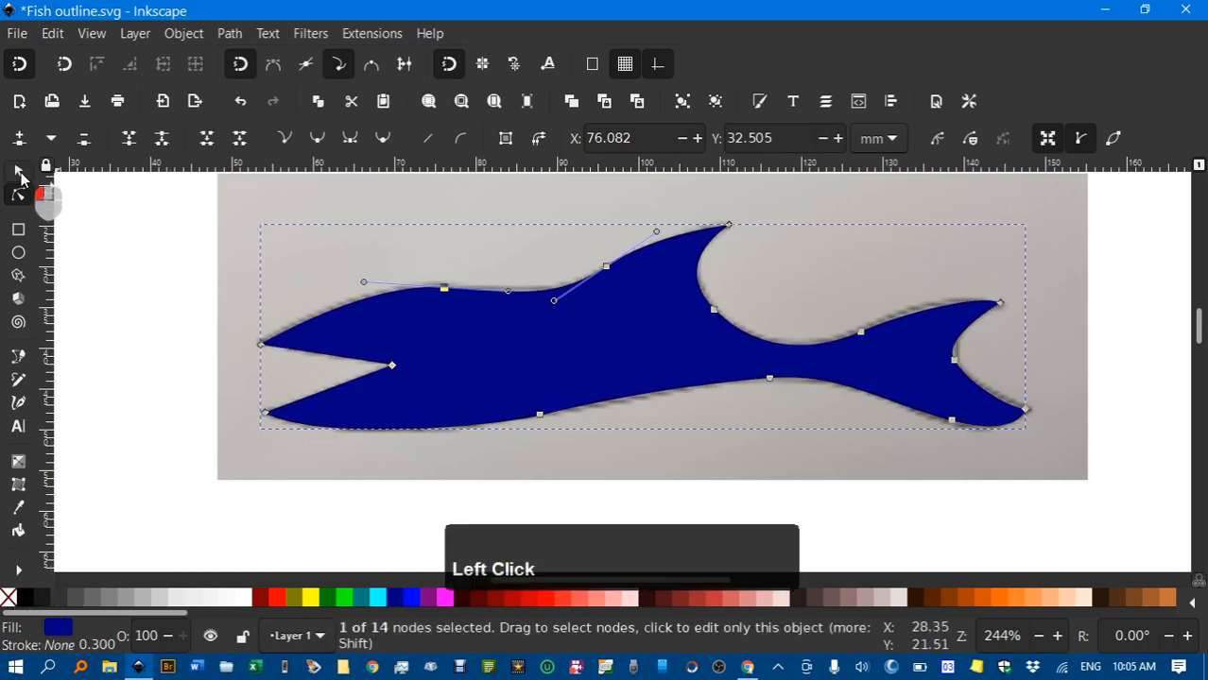
pyautogui.click(120, 239)
# Move the fish down below the photo to Y 63.545 mm
pyautogui.moveTo(629, 395); pyautogui.dragTo(632, 489)
pyautogui.scroll(-3, 742, 431)
pyautogui.moveTo(670, 359); pyautogui.dragTo(674, 535)
pyautogui.keyDown('ctrl'); pyautogui.scroll(-1, 744, 454); pyautogui.keyUp('ctrl')
pyautogui.moveTo(745, 439); pyautogui.dragTo(697, 417)
pyautogui.keyDown('ctrl'); pyautogui.scroll(-1, 740, 382); pyautogui.keyUp('ctrl')
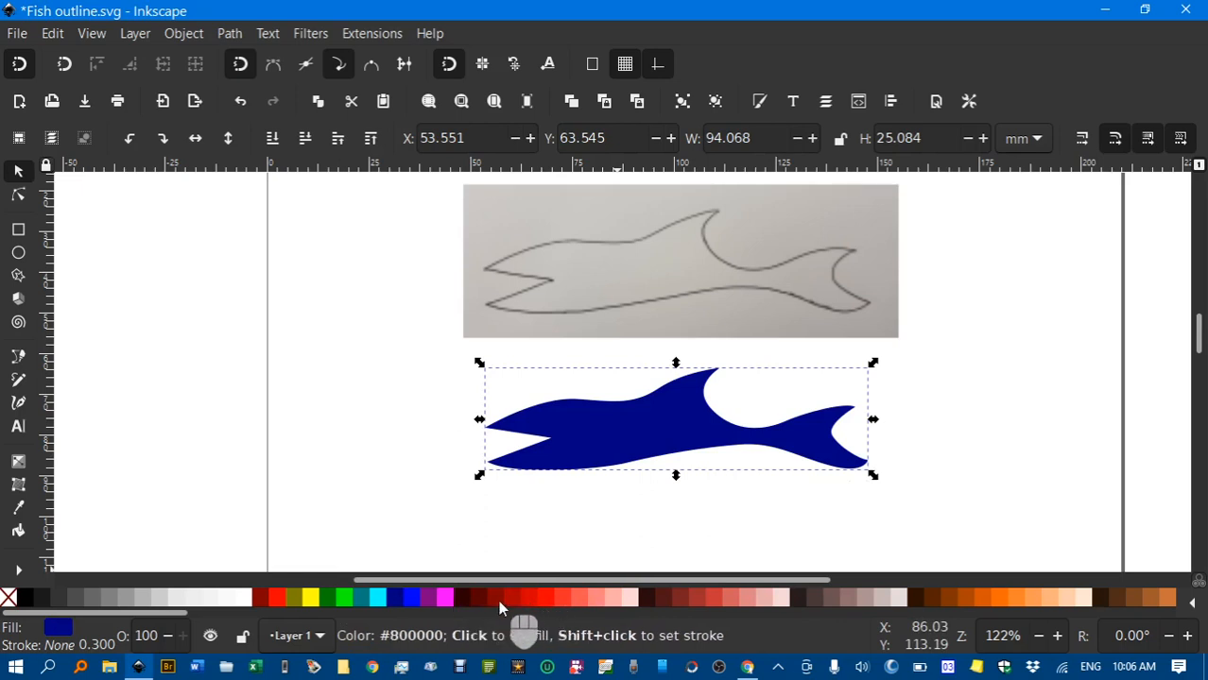
# Make the fish green, scale it to 168.189 × 44.850 mm, and move it down to Y 124.919 mm
pyautogui.click(325, 597)
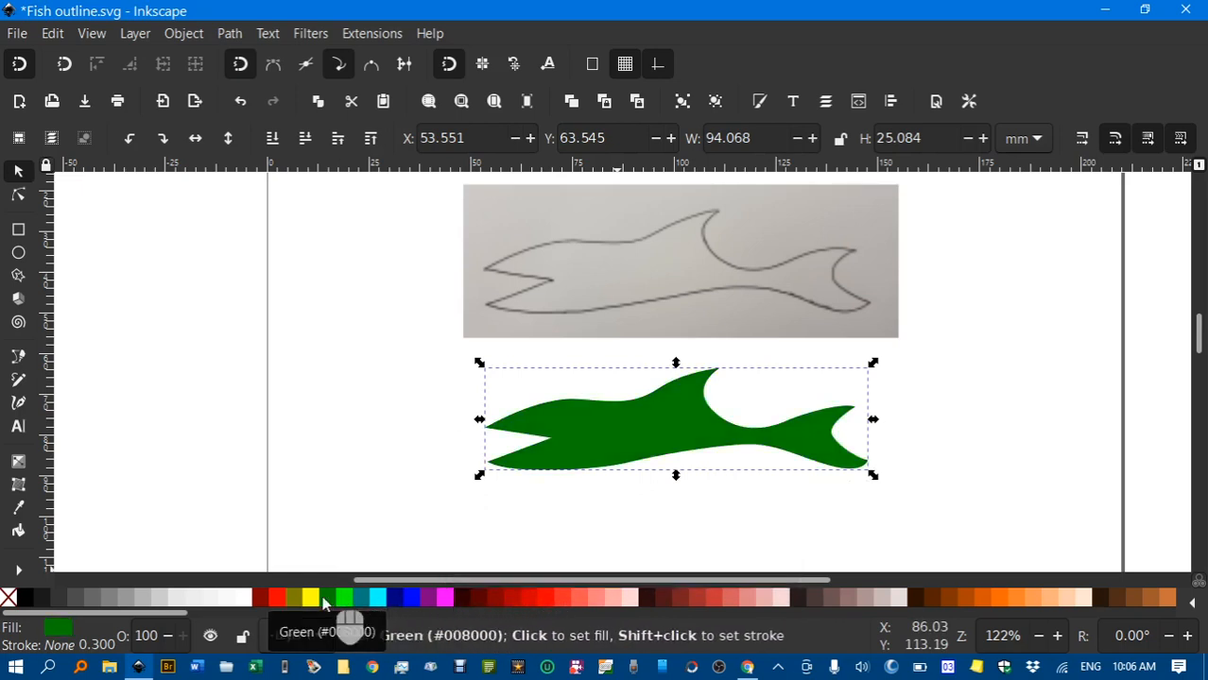
pyautogui.moveTo(872, 363); pyautogui.dragTo(1068, 243)
pyautogui.scroll(-1, 1048, 299)
pyautogui.scroll(-2, 1047, 299)
pyautogui.middleClick(1052, 302)
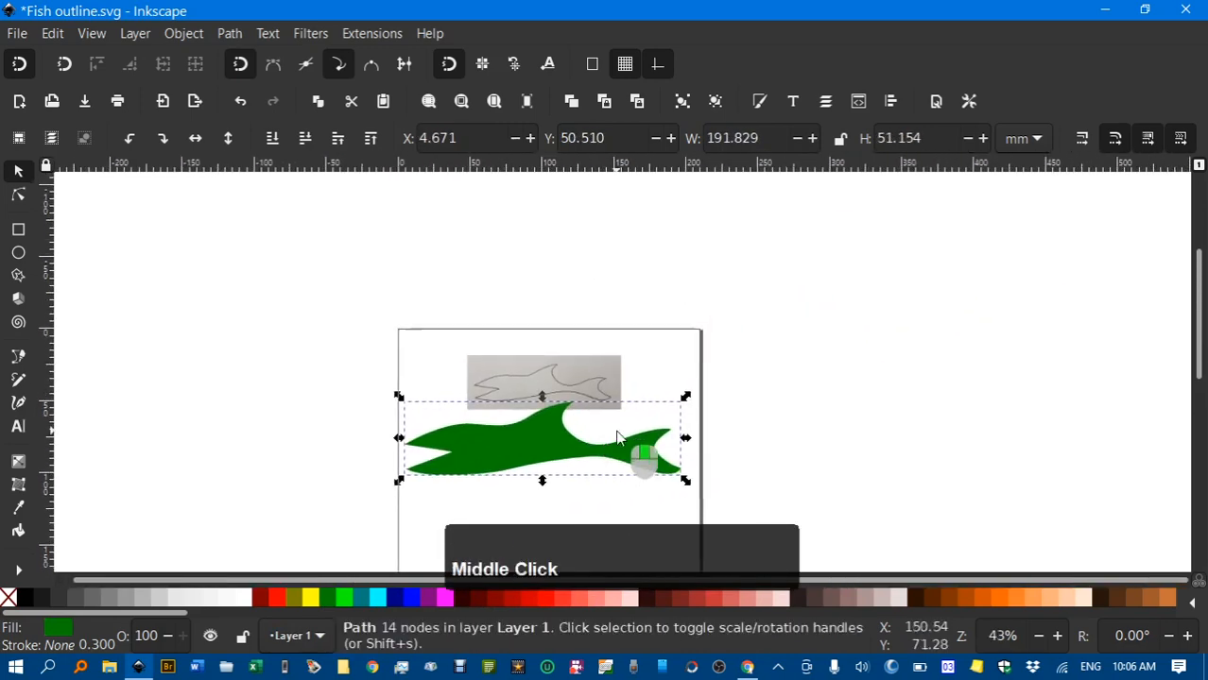
pyautogui.moveTo(697, 424); pyautogui.dragTo(1003, 206)
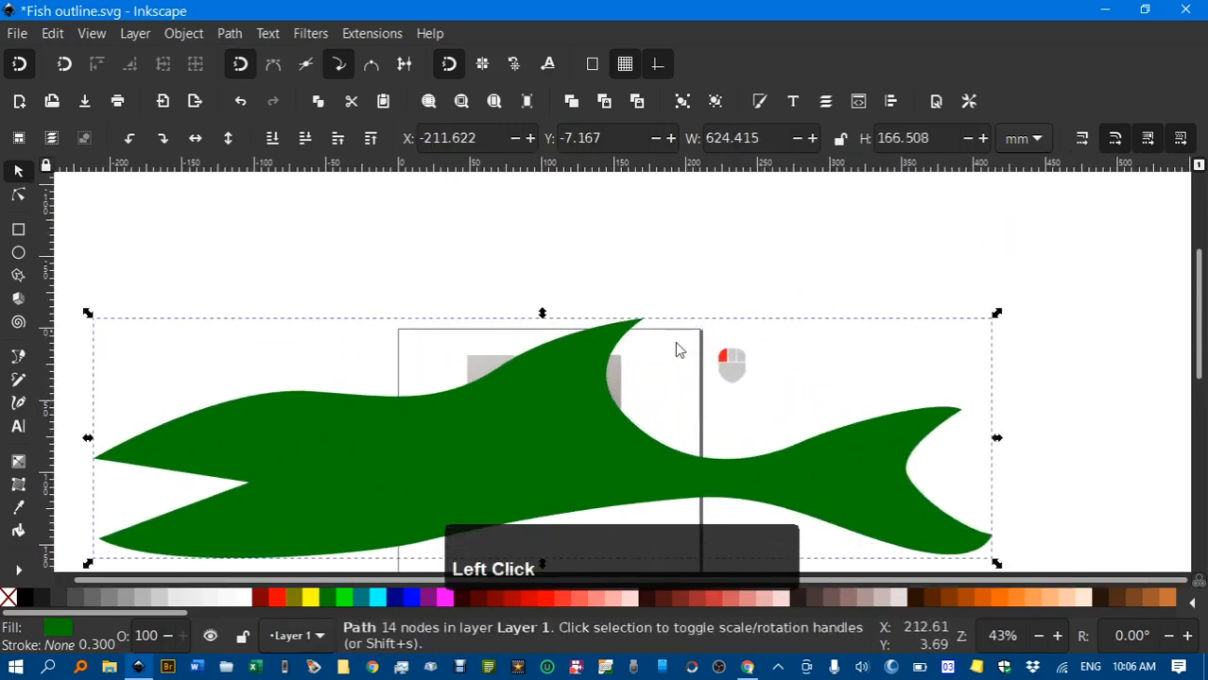
pyautogui.scroll(6, 662, 330)
pyautogui.scroll(-8, 666, 337)
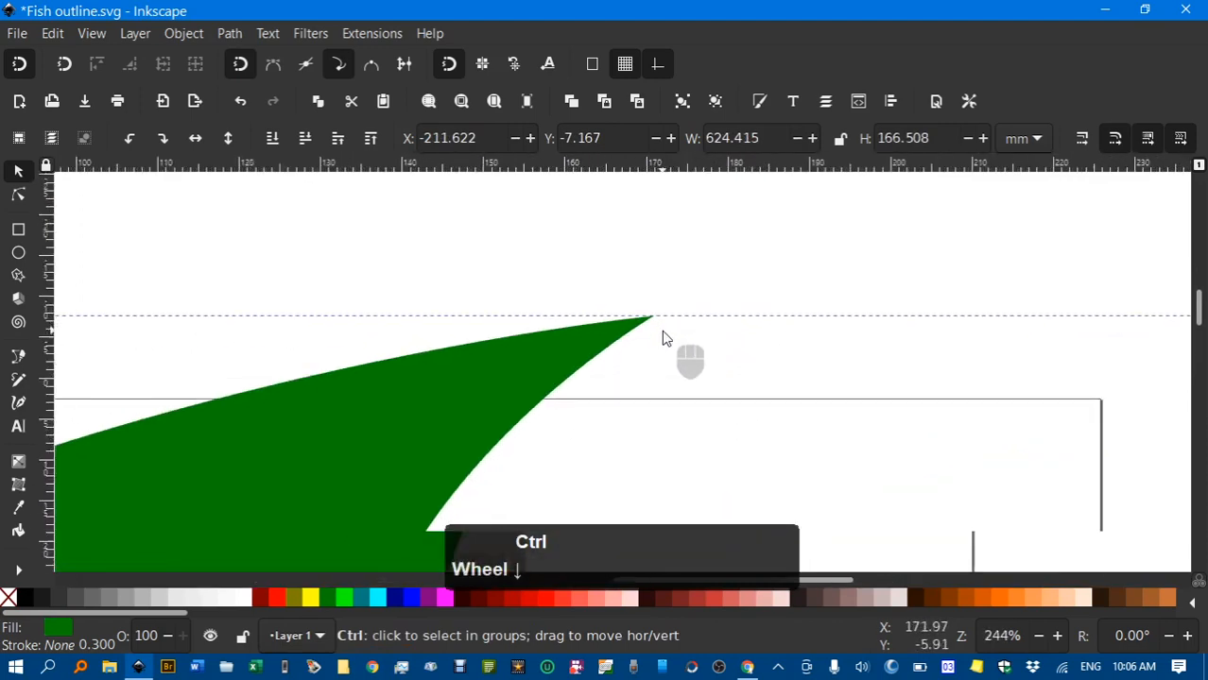
pyautogui.scroll(-1, 667, 337)
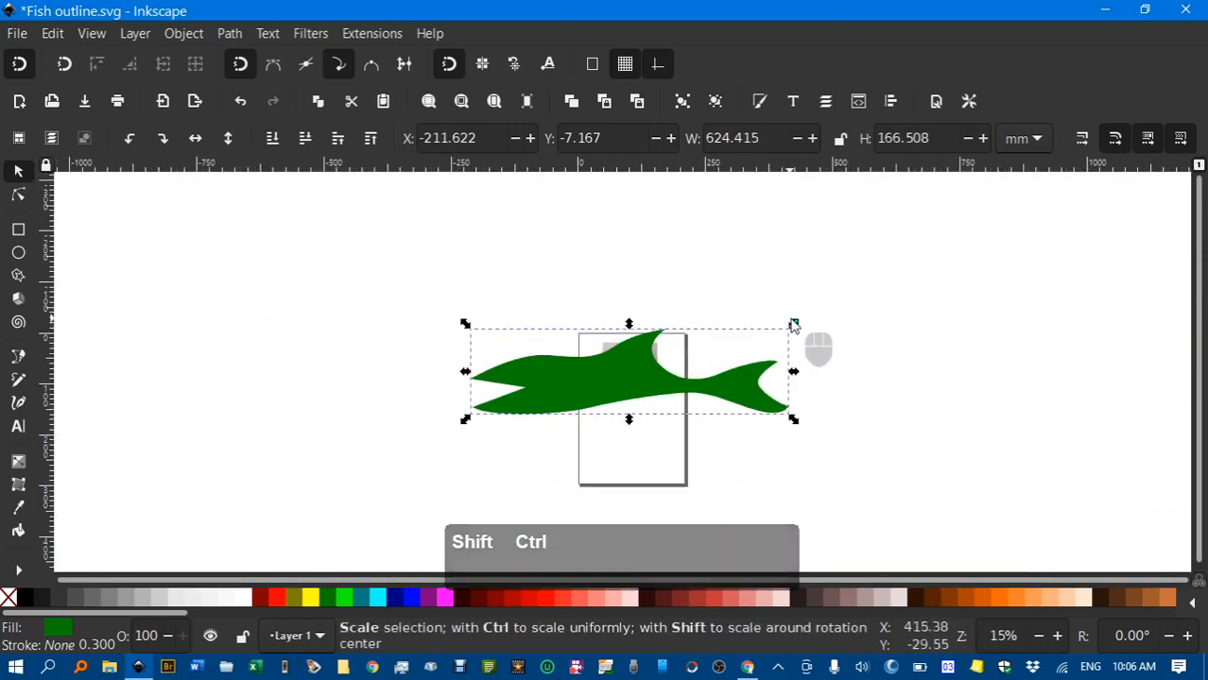
pyautogui.moveTo(793, 324); pyautogui.dragTo(714, 361)
pyautogui.moveTo(630, 370); pyautogui.dragTo(636, 407)
pyautogui.scroll(4, 636, 407)
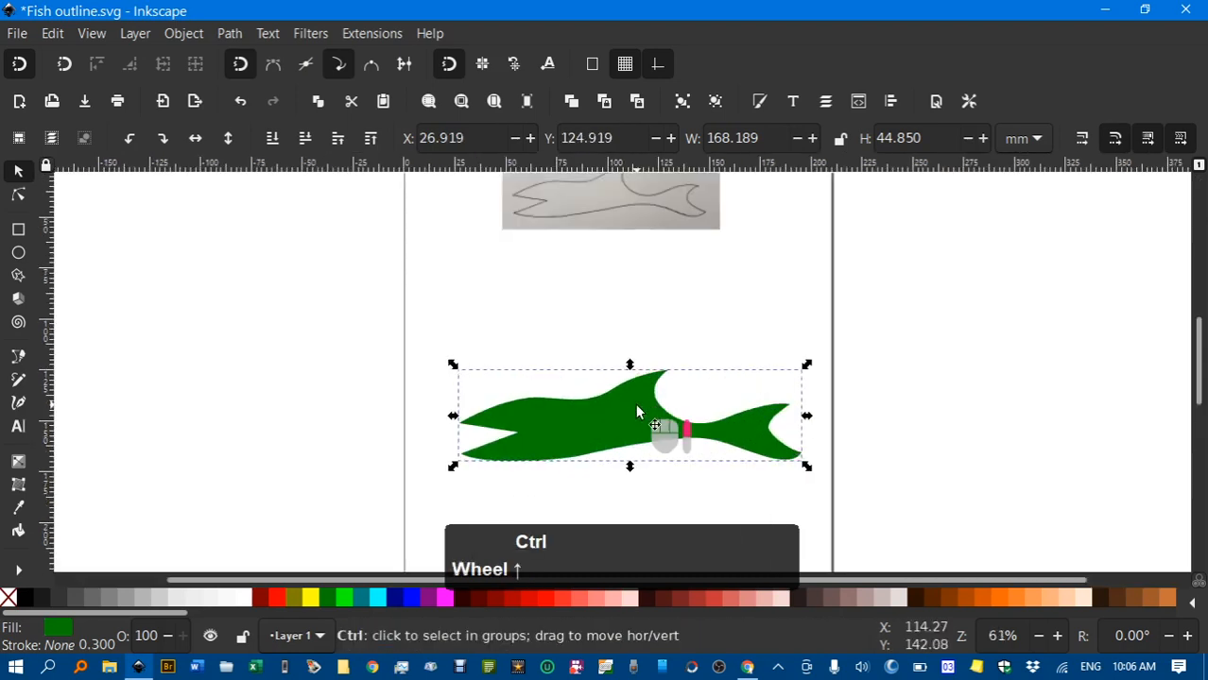
# Try yellow, then set the fish fill to orange and zoom in on its top fin
pyautogui.click(313, 598)
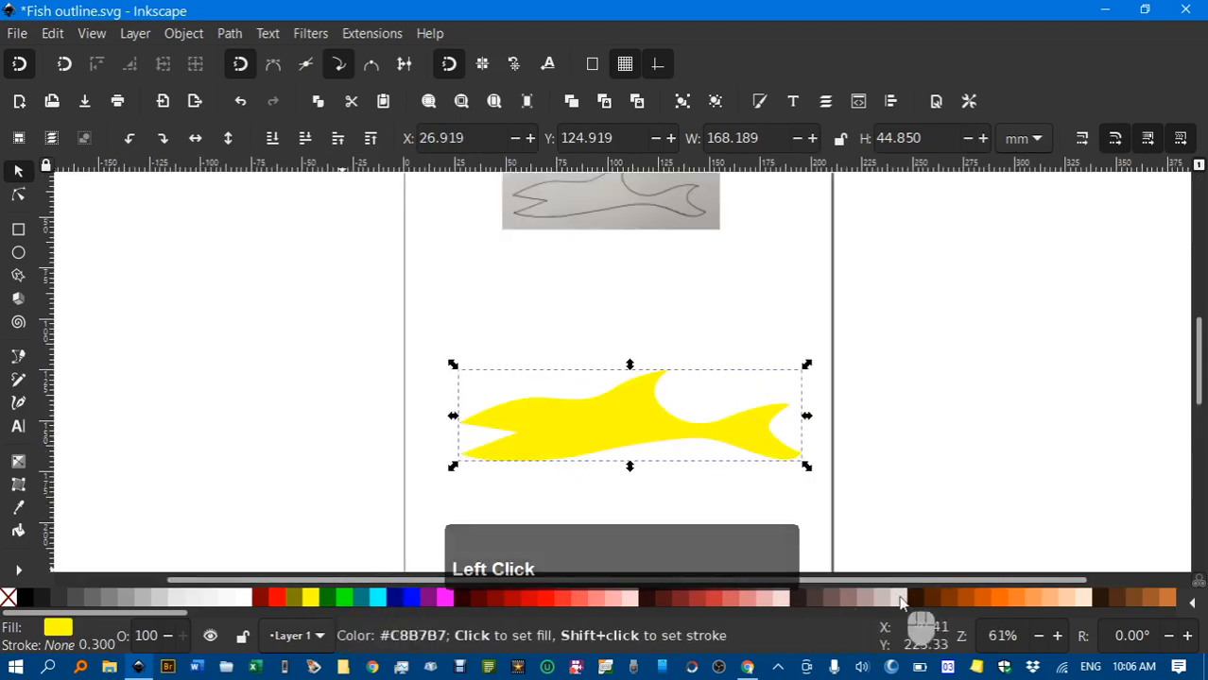
pyautogui.click(999, 601)
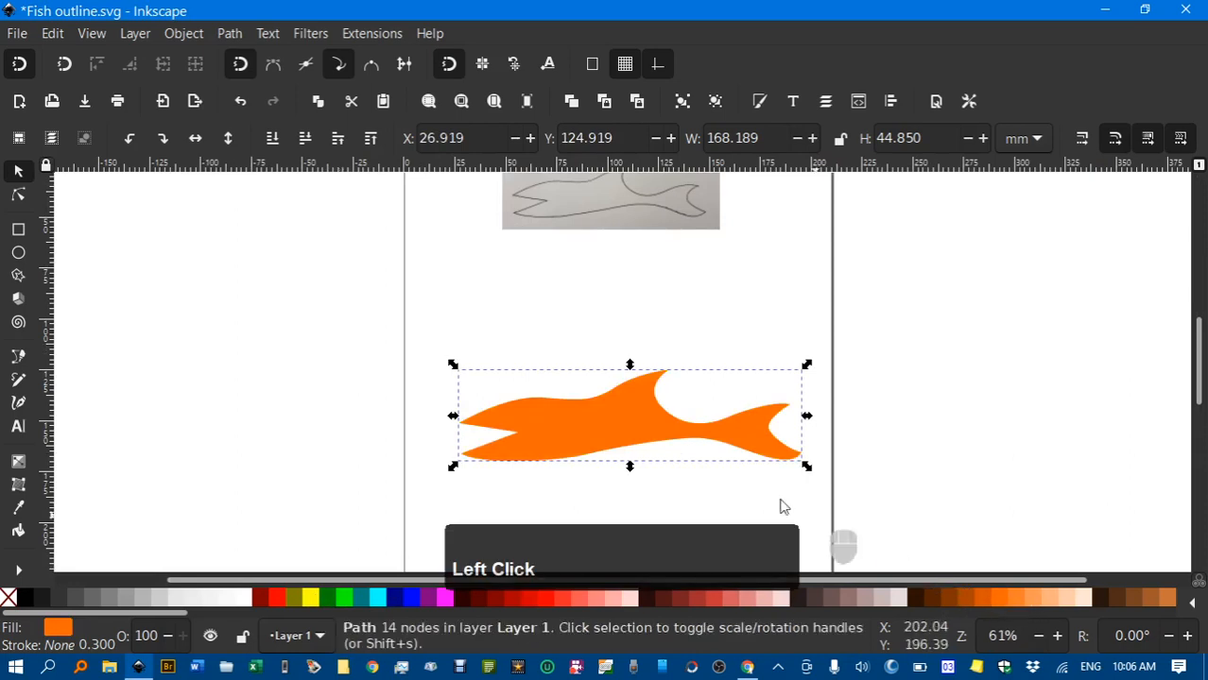
pyautogui.click(565, 325)
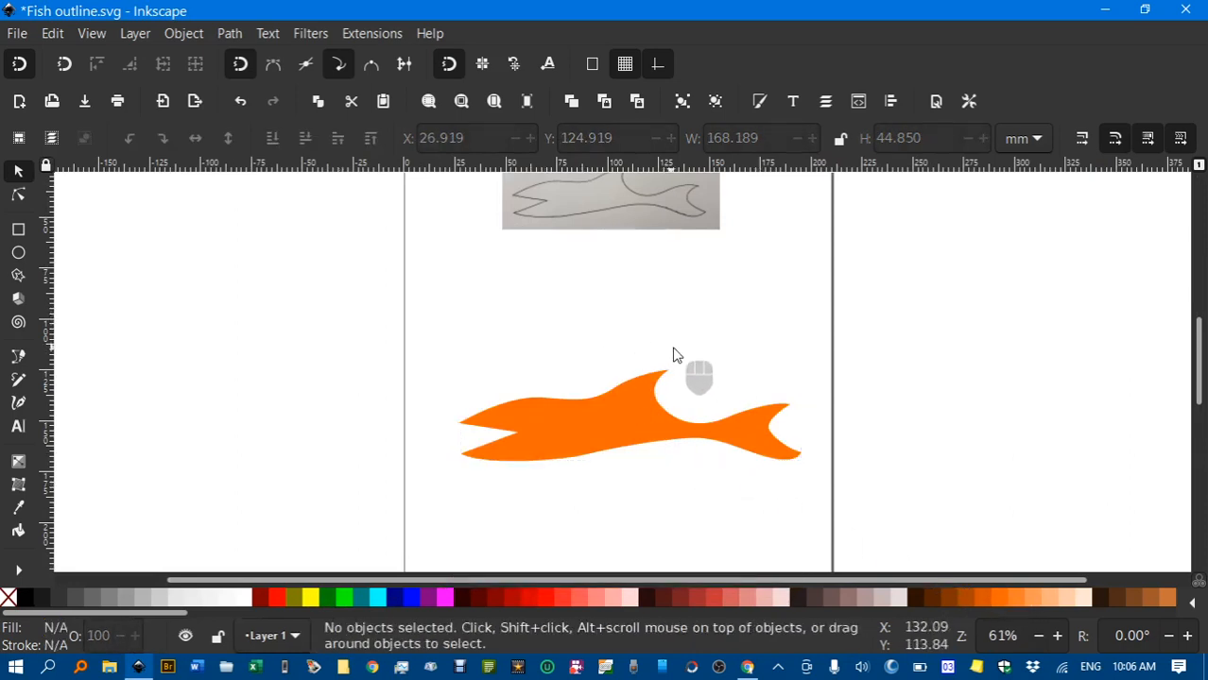
pyautogui.press('ctrl')
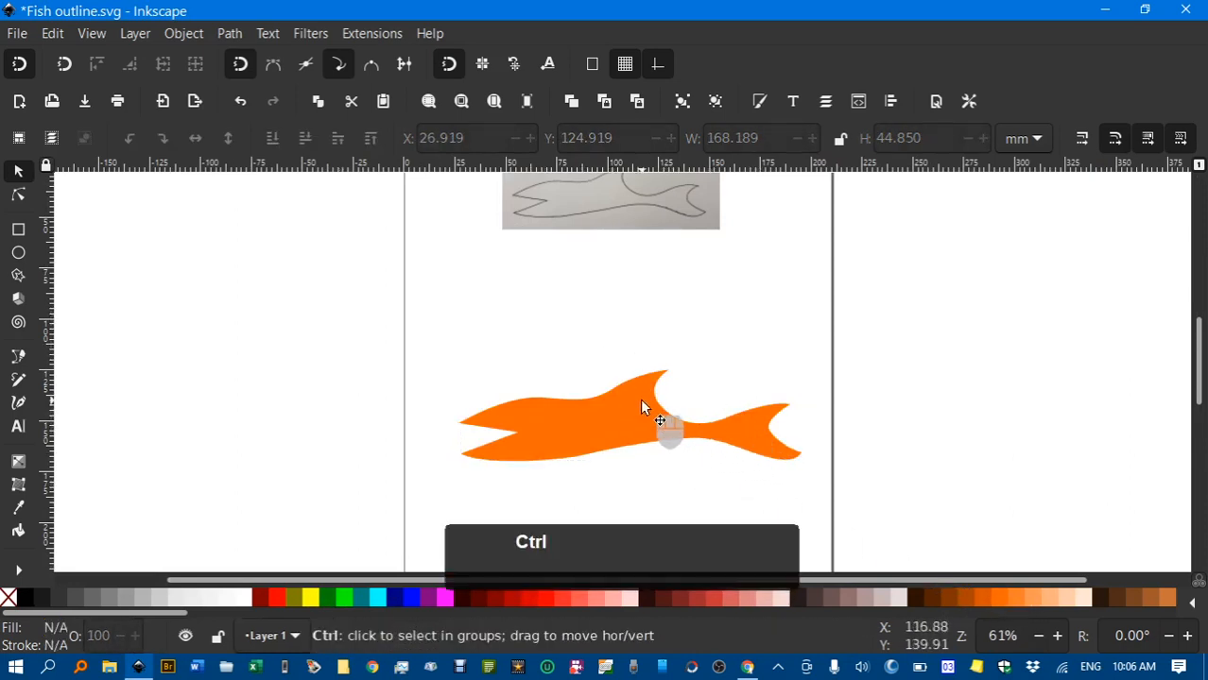
pyautogui.scroll(3, 642, 399)
pyautogui.moveTo(800, 410); pyautogui.dragTo(669, 407)
pyautogui.press('ctrl')
pyautogui.scroll(2, 577, 342)
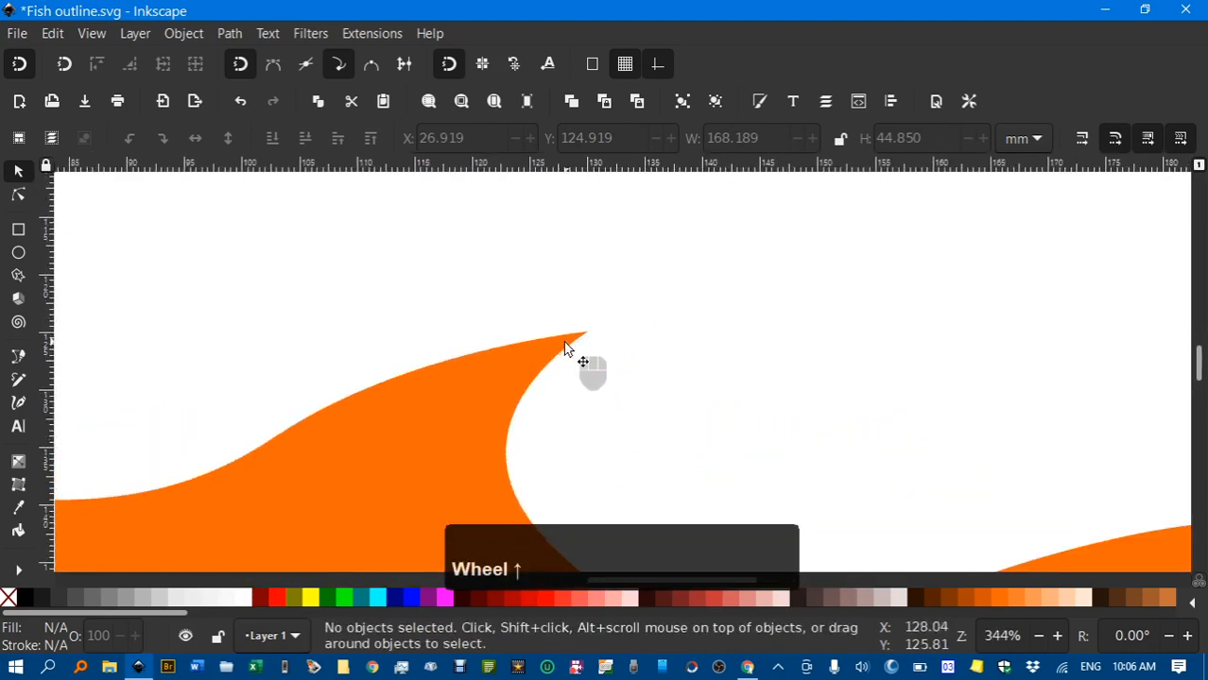
pyautogui.press('ctrl')
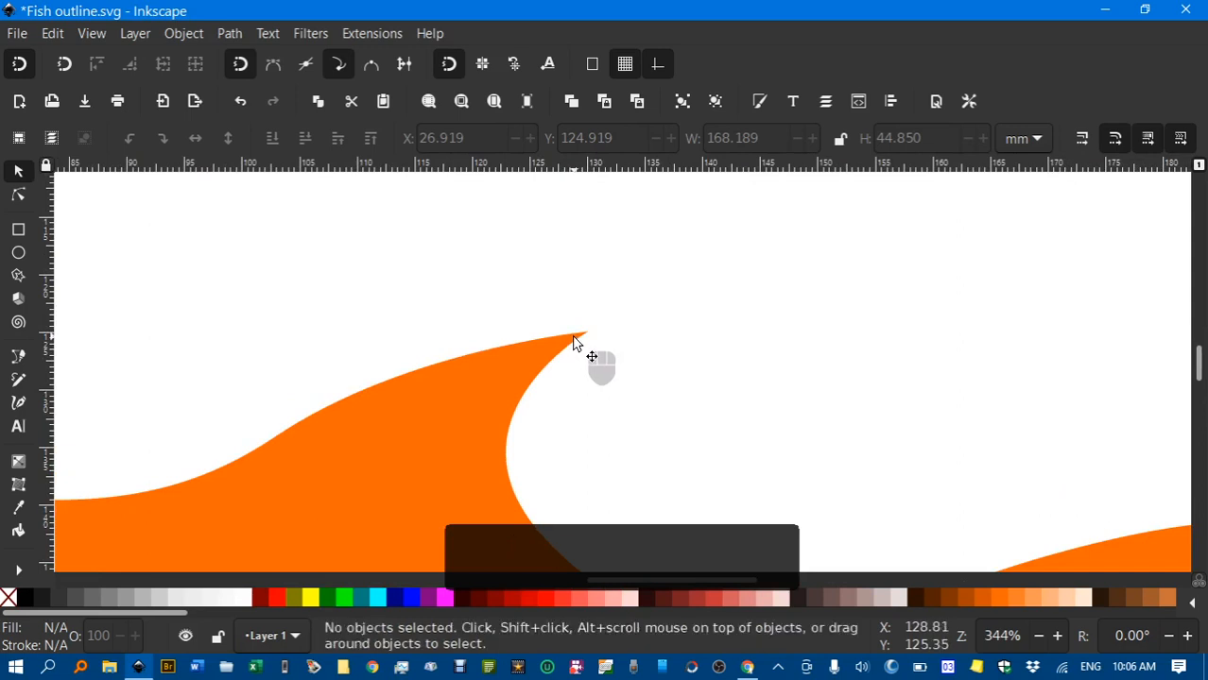
# Make the node at the orange fish's top fin tip smooth
pyautogui.click(576, 342)
pyautogui.press('n')
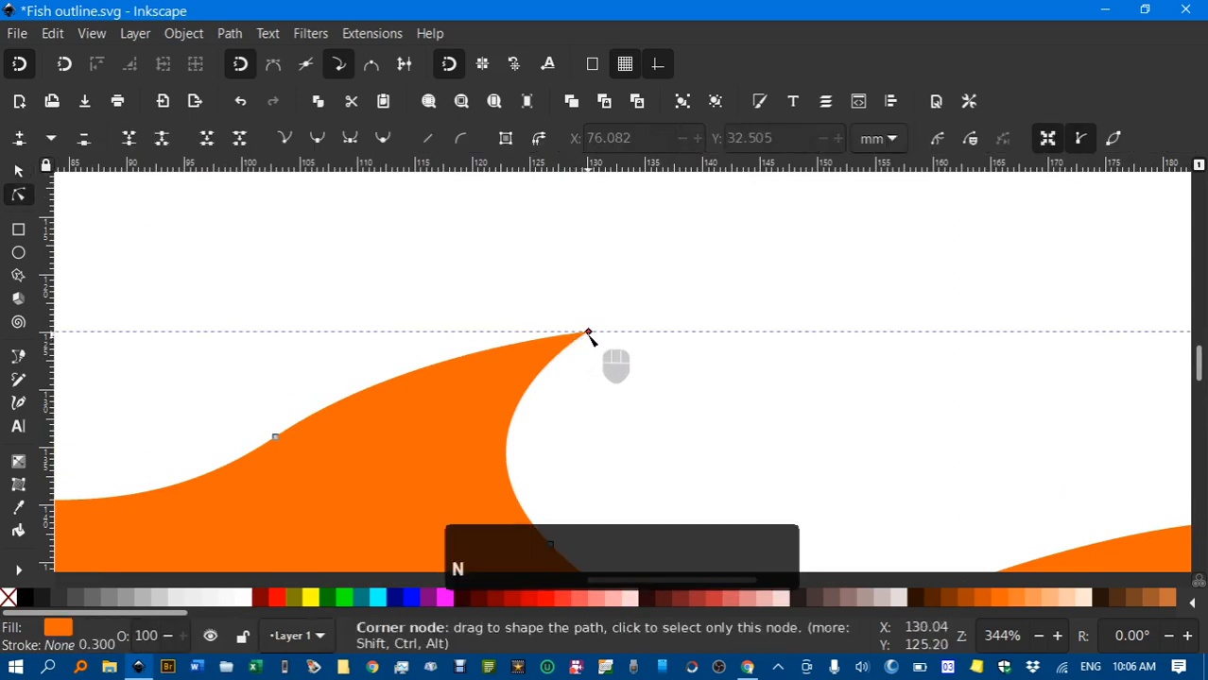
pyautogui.click(587, 333)
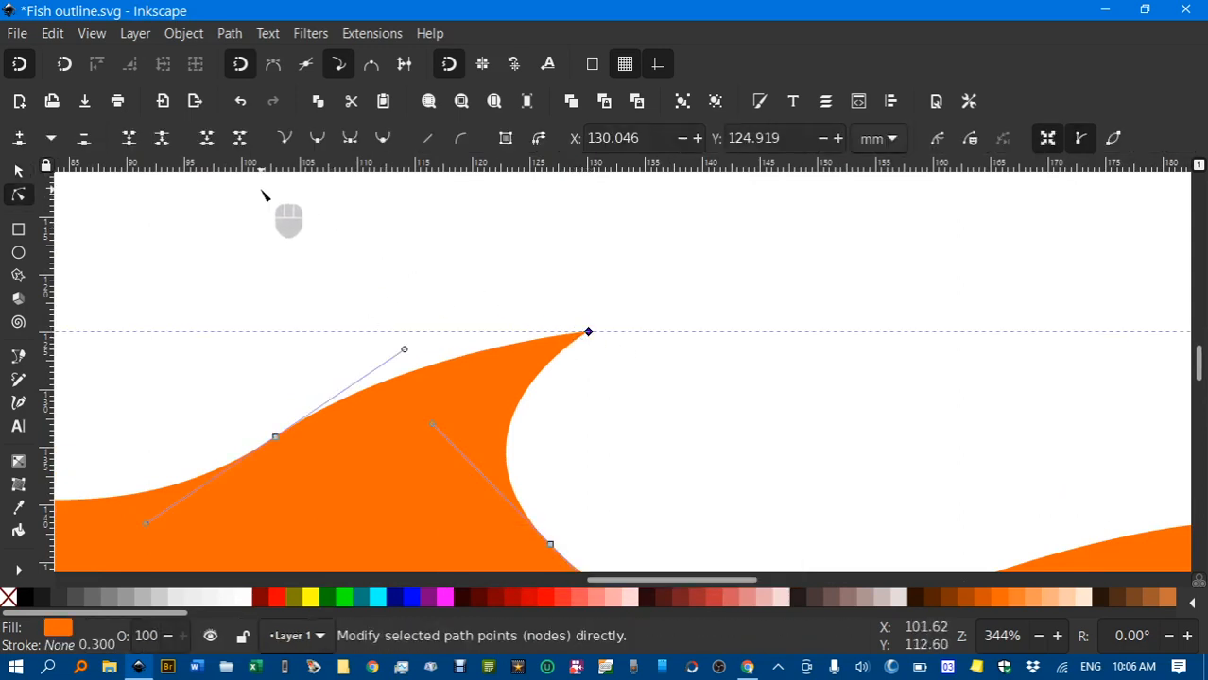
pyautogui.click(316, 139)
pyautogui.click(803, 385)
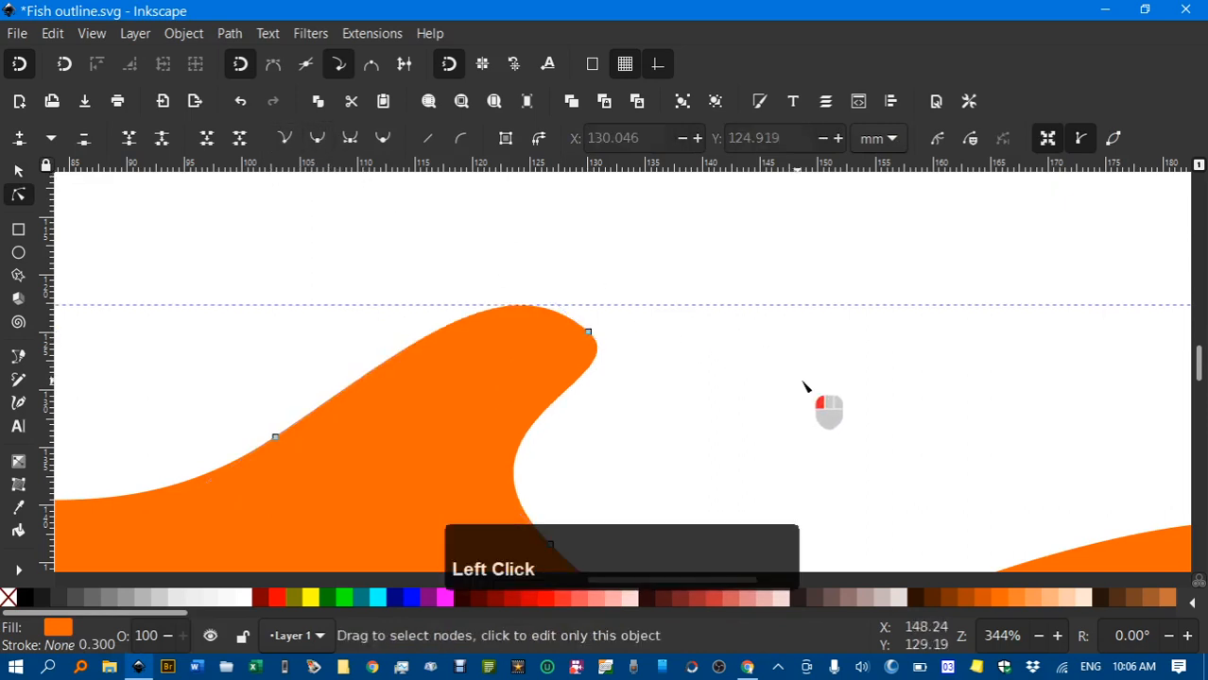
# Turn the fin-tip node into a corner and pull both handles inward to hook the point
pyautogui.keyDown('ctrl'); pyautogui.scroll(-3, 874, 416); pyautogui.keyUp('ctrl')
pyautogui.keyDown('ctrl'); pyautogui.scroll(2, 832, 403); pyautogui.keyUp('ctrl')
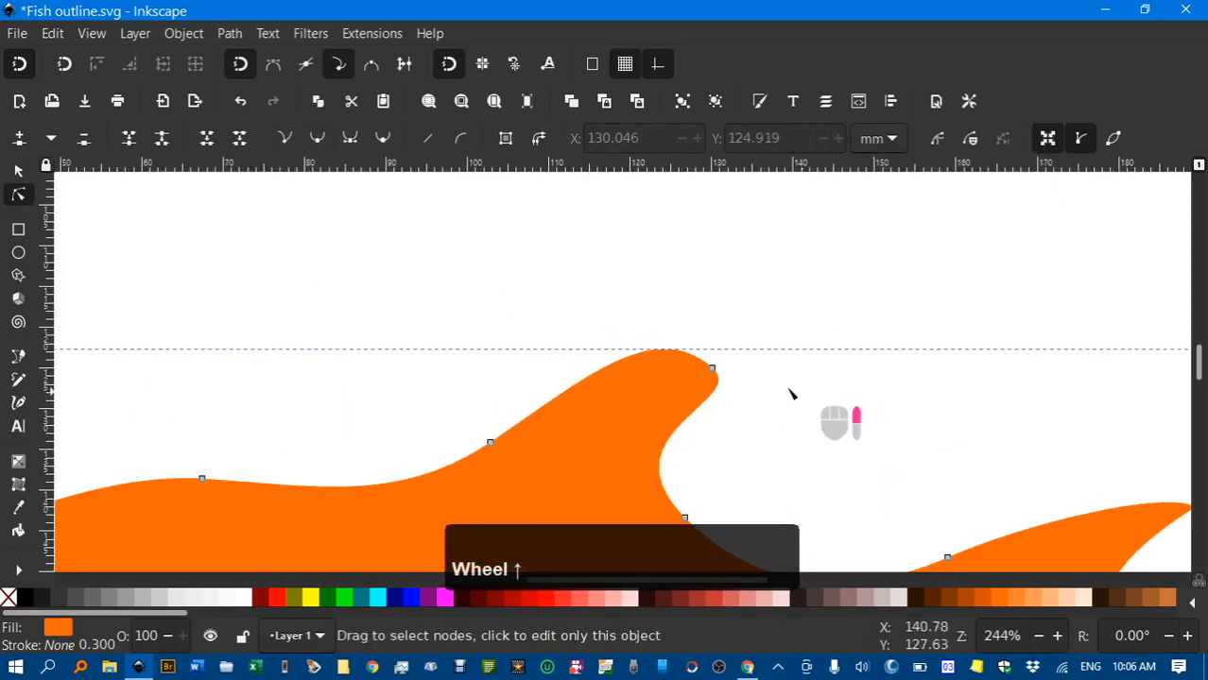
pyautogui.click(713, 369)
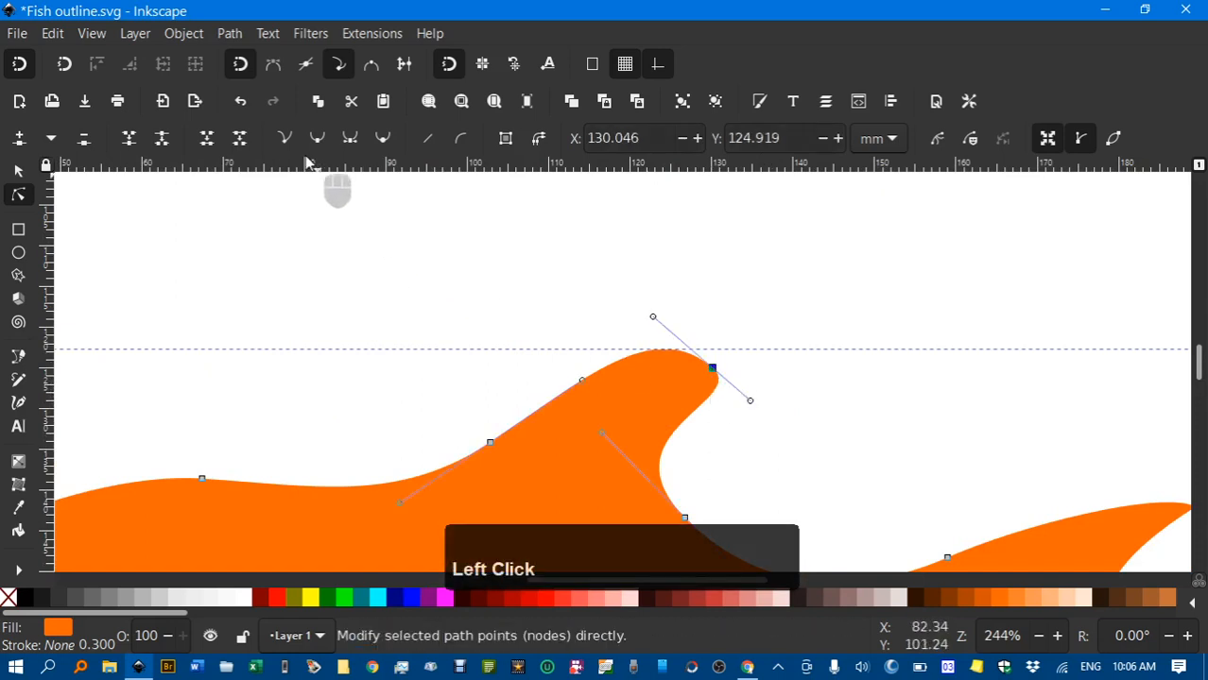
pyautogui.click(285, 139)
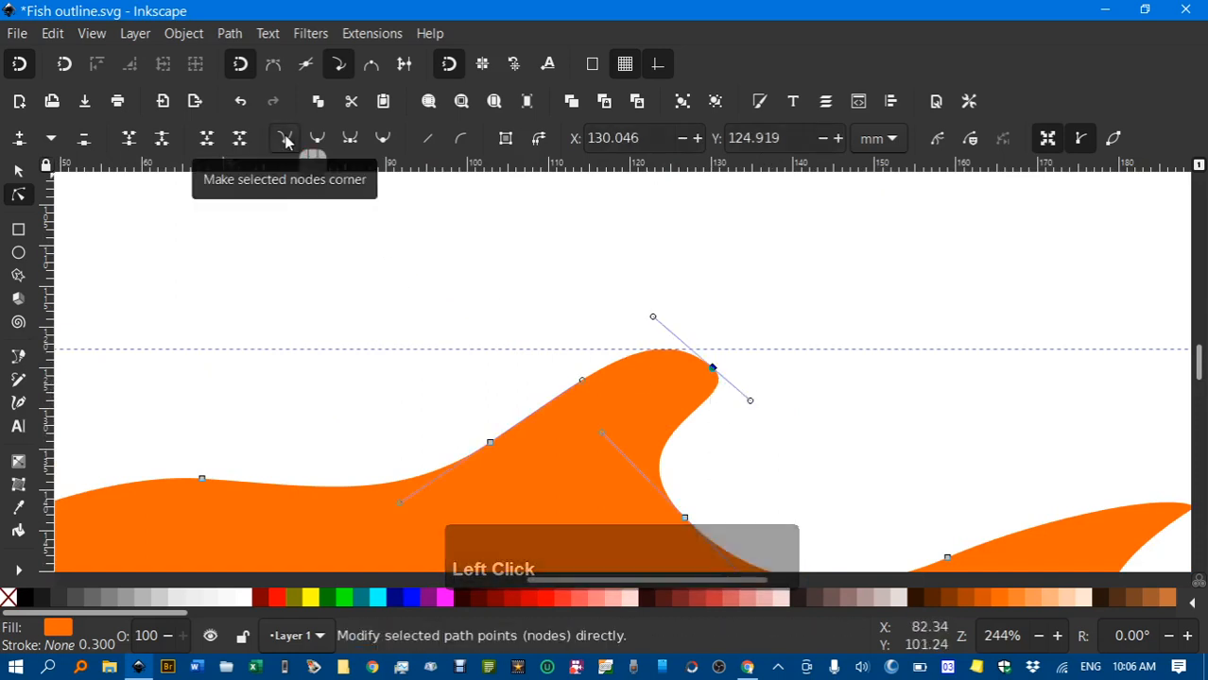
pyautogui.keyDown('ctrl'); pyautogui.scroll(-1, 785, 369); pyautogui.keyUp('ctrl')
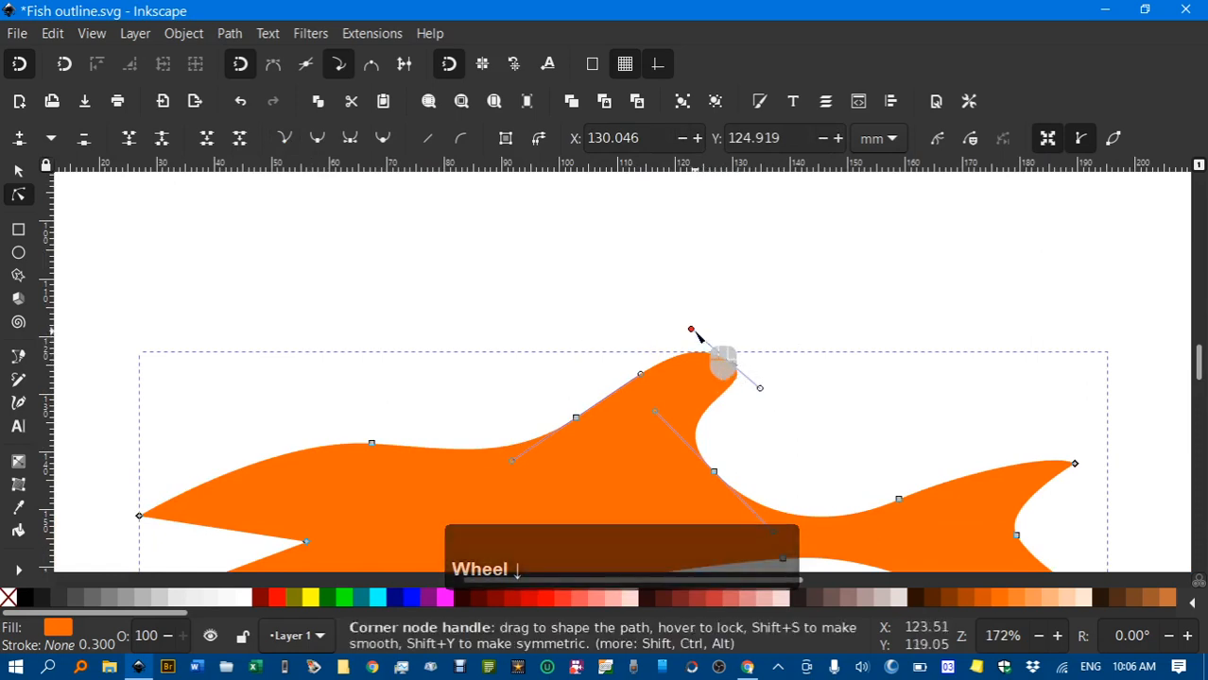
pyautogui.moveTo(690, 330); pyautogui.dragTo(647, 357)
pyautogui.moveTo(762, 391); pyautogui.dragTo(709, 395)
pyautogui.click(810, 395)
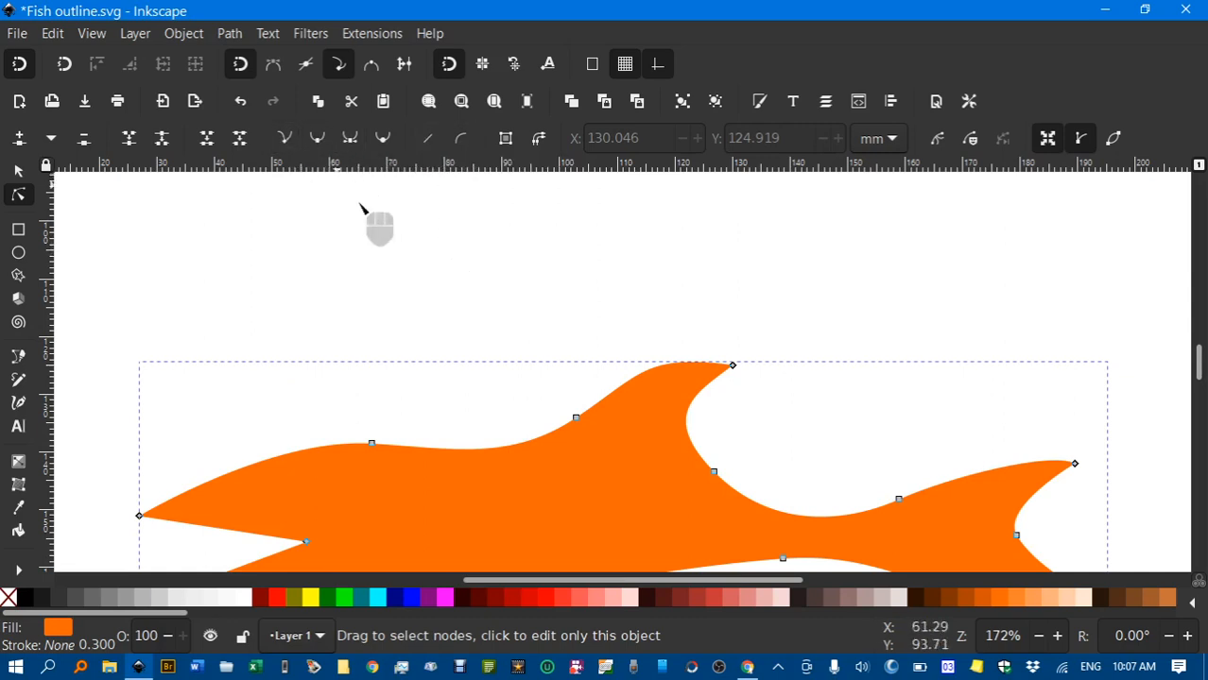
# Return to the selector and deselect the fish to view the finished silhouette
pyautogui.scroll(-3, 558, 312)
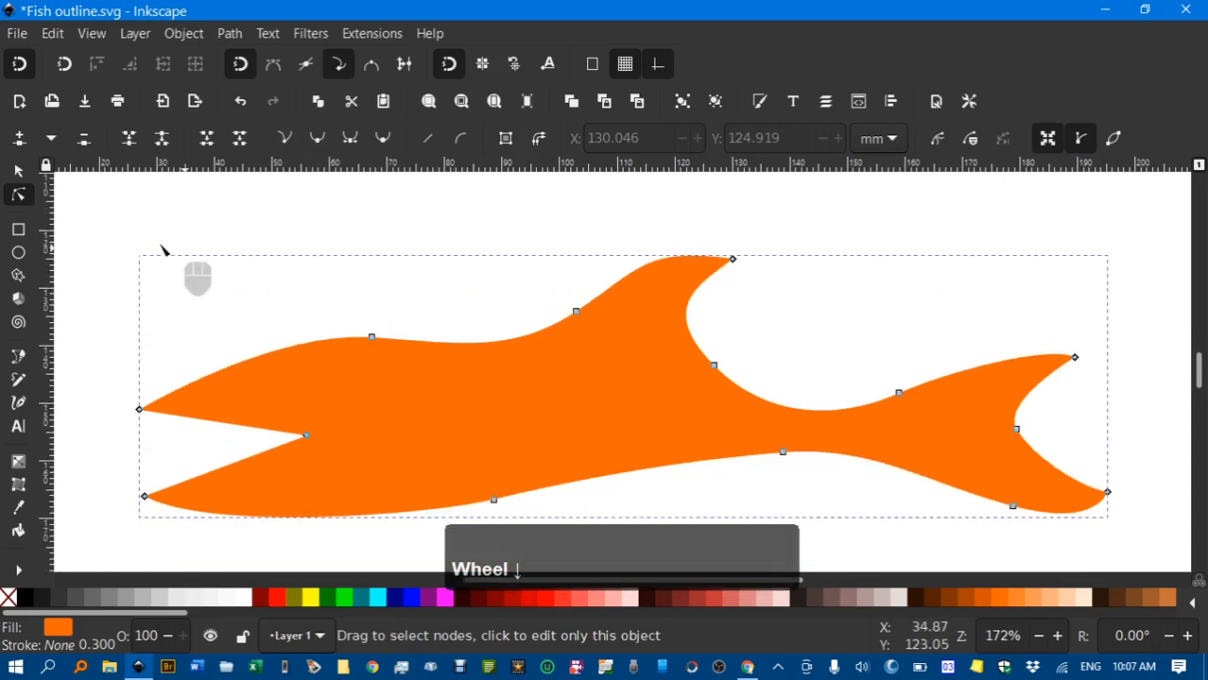
pyautogui.click(19, 172)
pyautogui.click(156, 208)
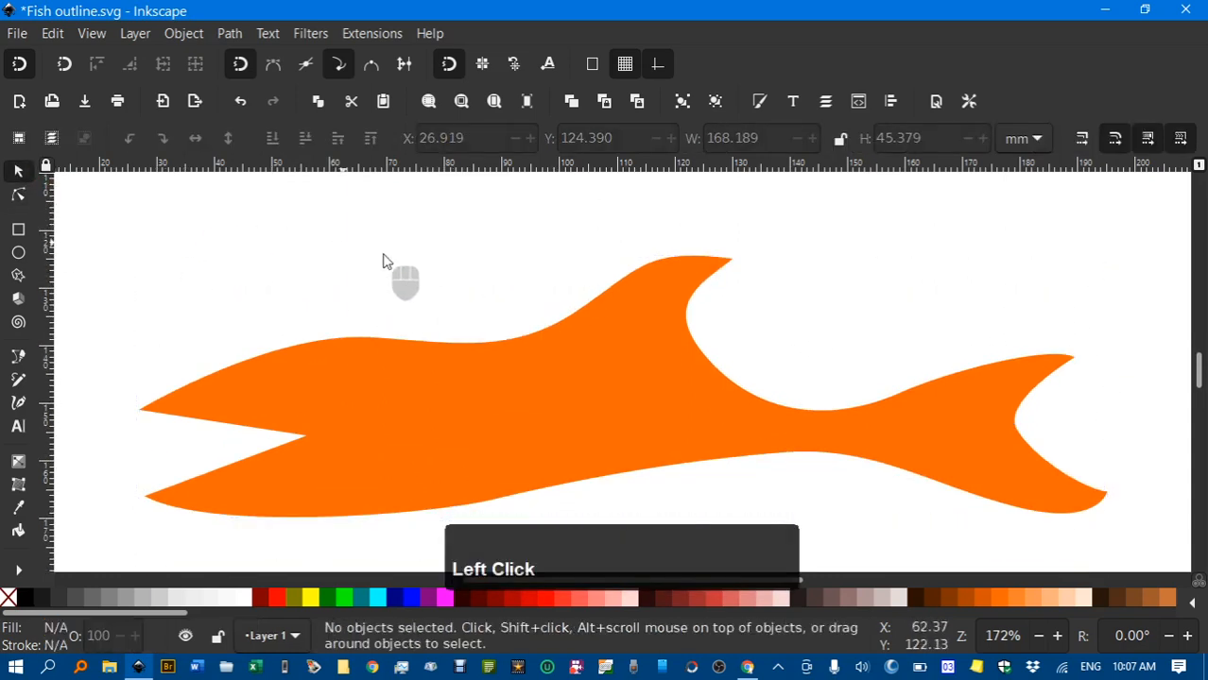